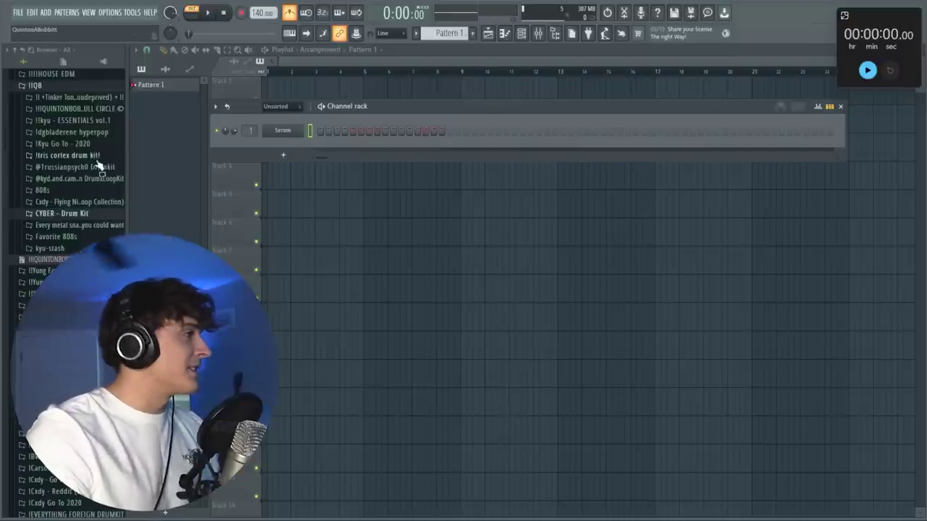
- Add an 808, the "das raw" clap, "twizzy" hi-hat, two snares and two open hats from CYBER - Drum Kit to the channel rack
{"action": "scroll", "coordinate": [65, 172], "scroll_direction": "up", "scroll_amount": 3}
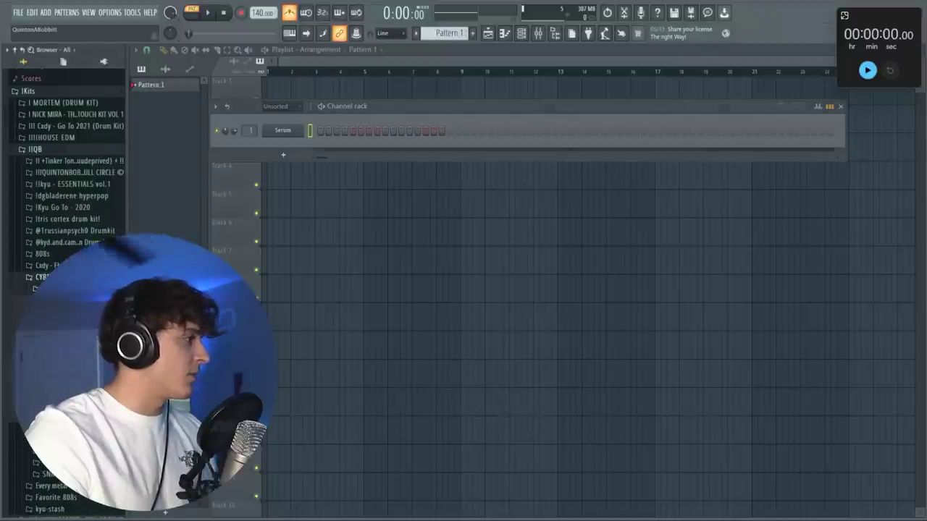
{"action": "left_click_drag", "start_coordinate": [73, 348], "coordinate": [288, 149]}
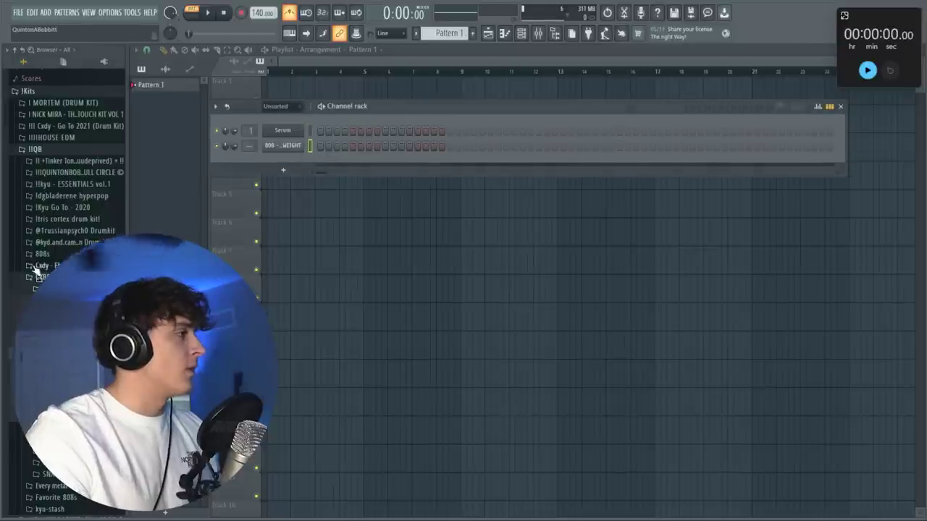
{"action": "left_click_drag", "start_coordinate": [72, 348], "coordinate": [284, 164]}
{"action": "left_click", "coordinate": [69, 323]}
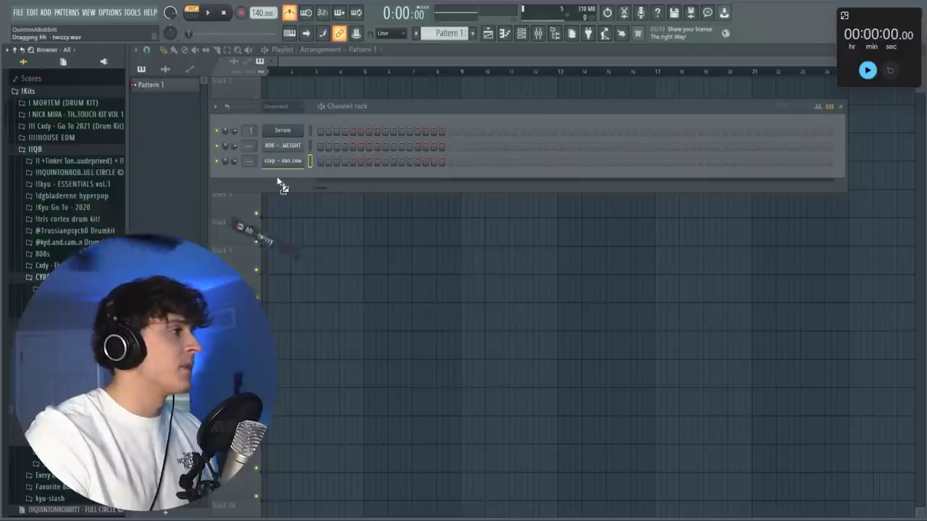
{"action": "left_click_drag", "start_coordinate": [278, 180], "coordinate": [283, 200]}
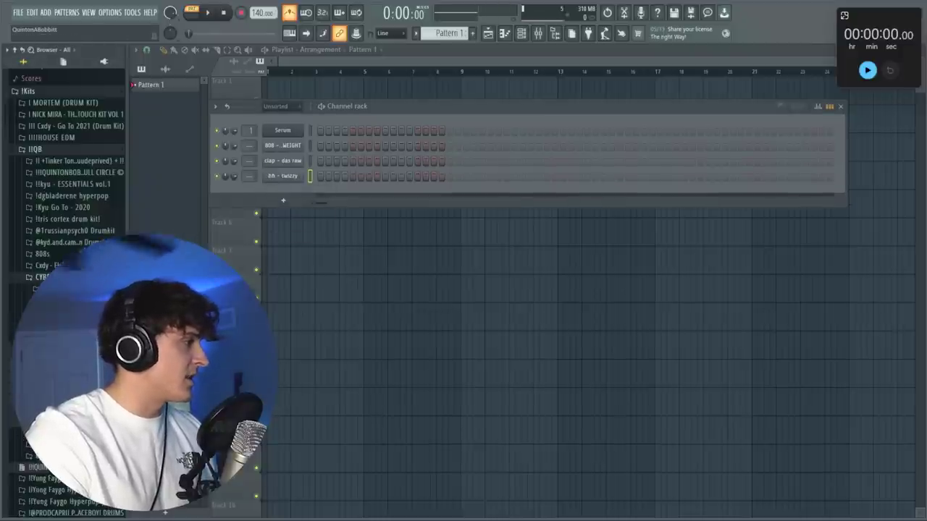
{"action": "left_click_drag", "start_coordinate": [72, 347], "coordinate": [279, 207]}
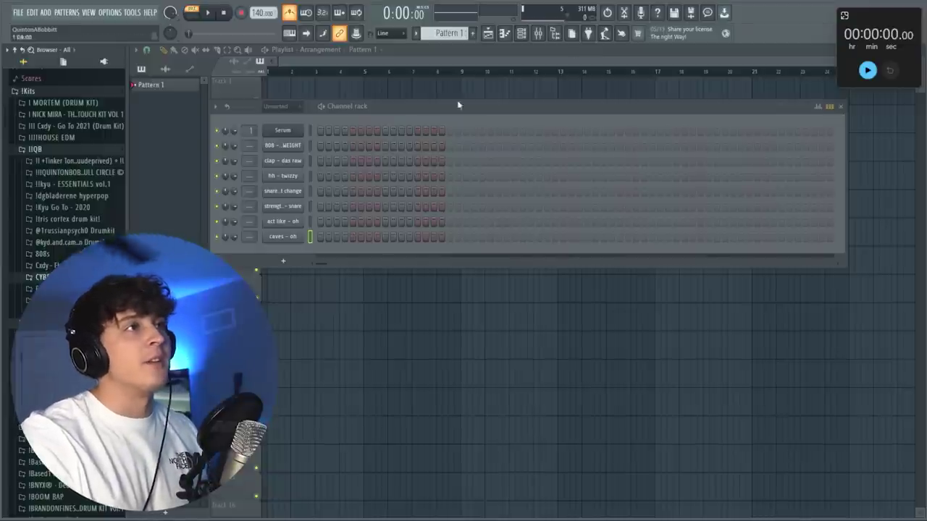
- Open the Serum channel's piano roll and check which root note and scale are set for scale highlighting
{"action": "right_click", "coordinate": [286, 130]}
{"action": "left_click", "coordinate": [322, 129]}
{"action": "left_click", "coordinate": [135, 50]}
{"action": "mouse_move", "coordinate": [194, 101]}
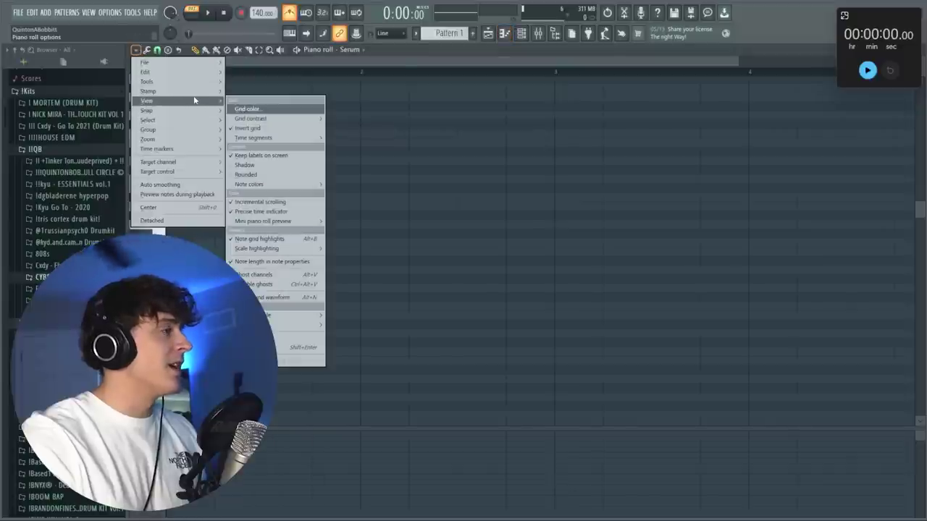
{"action": "mouse_move", "coordinate": [289, 249]}
{"action": "mouse_move", "coordinate": [346, 206]}
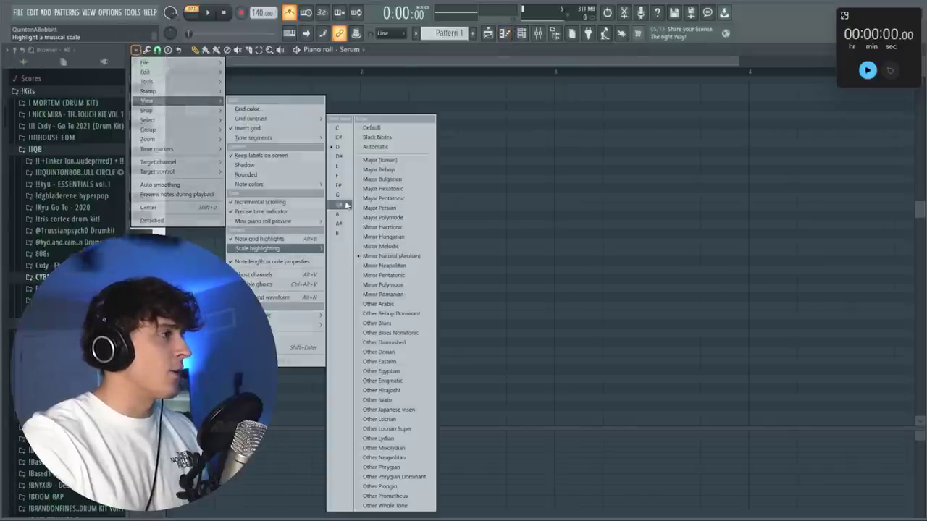
{"action": "left_click", "coordinate": [513, 260]}
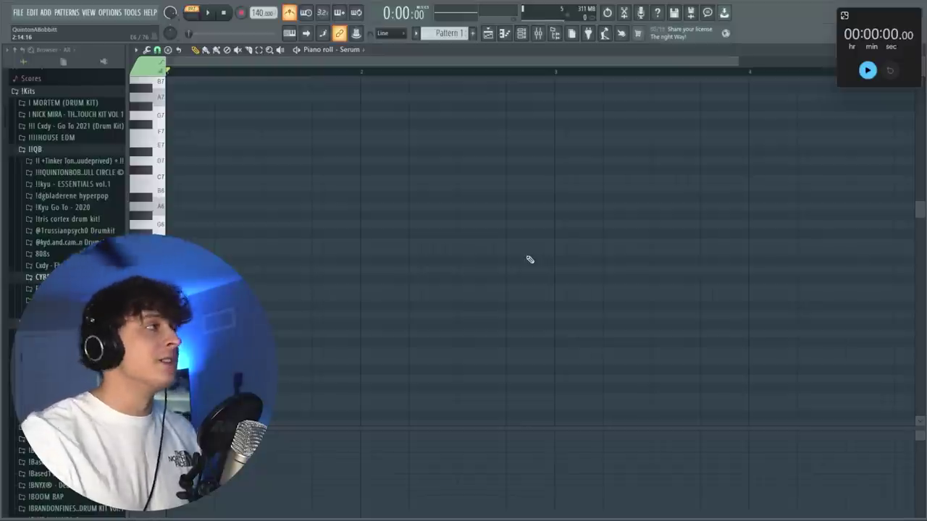
- Start the timer and load the "synth - chainsaw" preset from CYBER - Serum Bank into Serum
{"action": "left_click", "coordinate": [868, 70]}
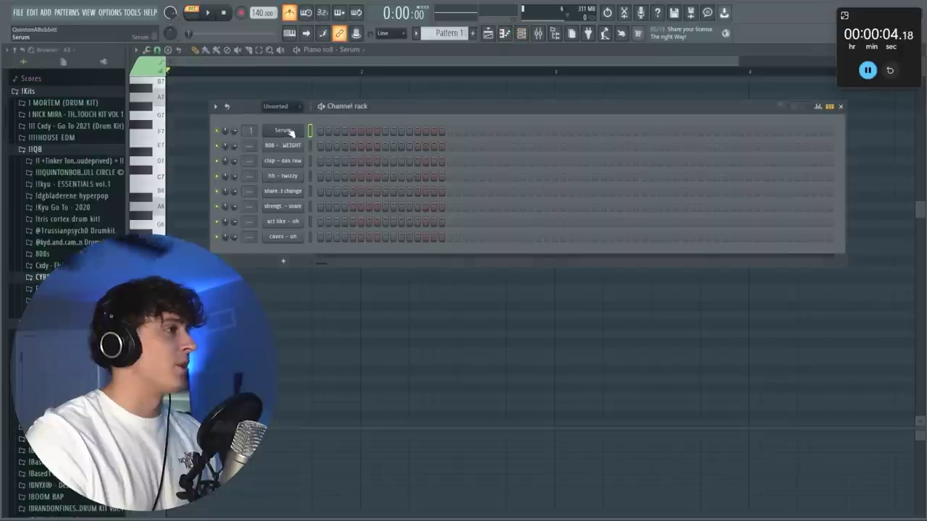
{"action": "left_click", "coordinate": [289, 132]}
{"action": "left_click", "coordinate": [550, 144]}
{"action": "mouse_move", "coordinate": [554, 178]}
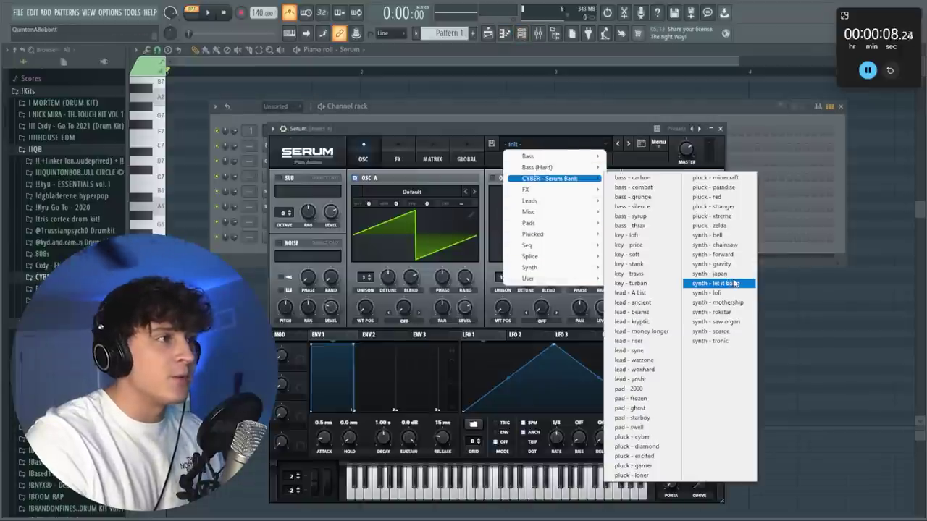
{"action": "left_click", "coordinate": [734, 248]}
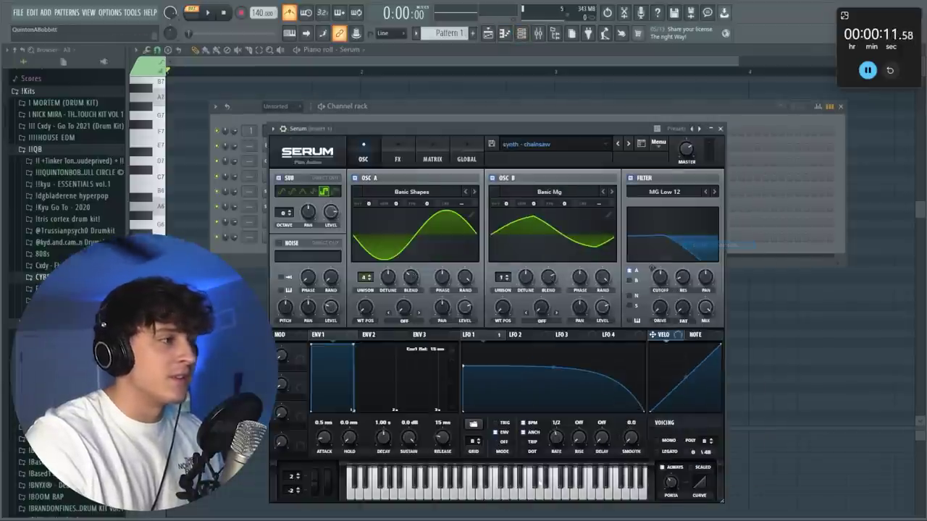
{"action": "left_click", "coordinate": [721, 129]}
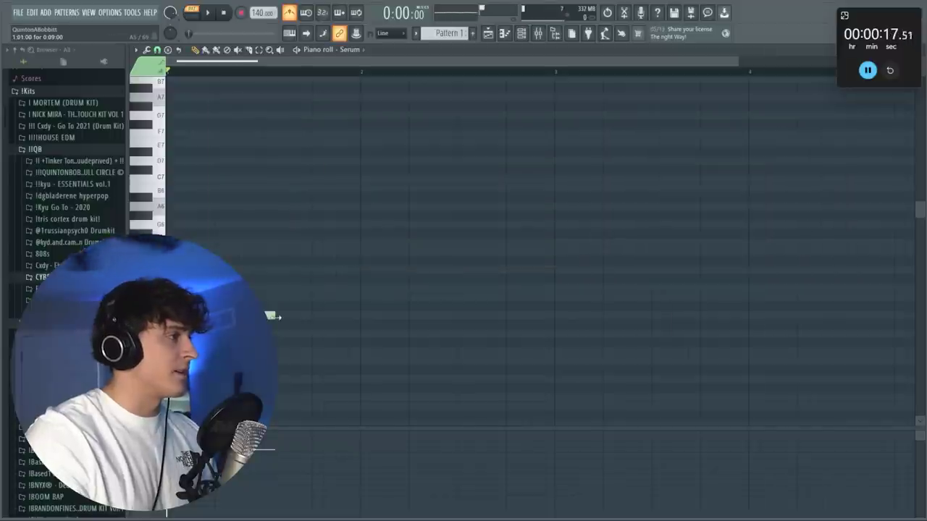
- Draw a six-step A5 note at the start of bar 1, with playback running, and place an E5 note directly after it
{"action": "left_click_drag", "start_coordinate": [274, 316], "coordinate": [311, 317]}
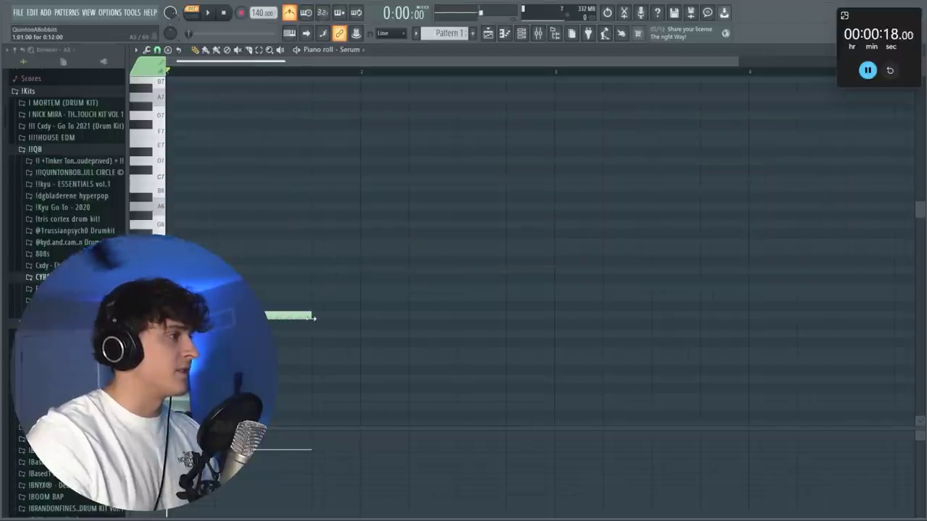
{"action": "key", "text": "space"}
{"action": "scroll", "coordinate": [261, 76], "scroll_direction": "down", "scroll_amount": 1}
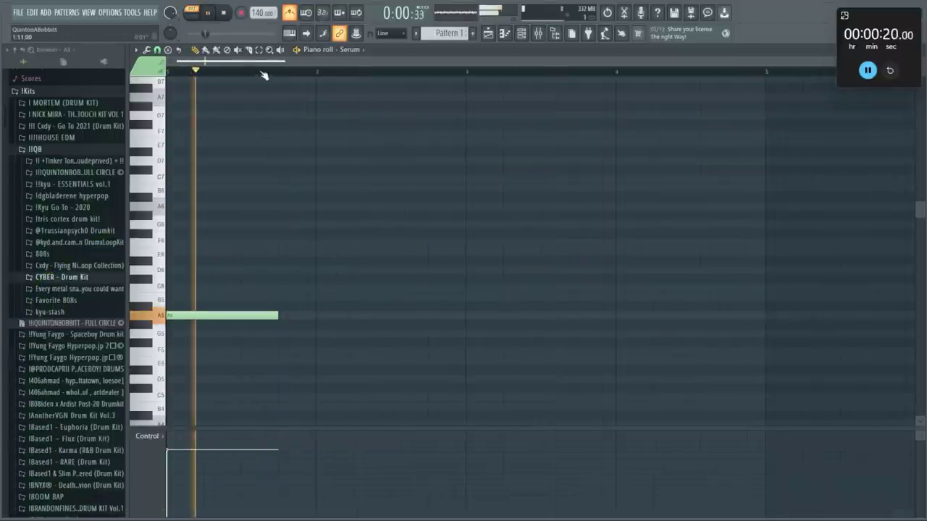
{"action": "scroll", "coordinate": [264, 75], "scroll_direction": "up", "scroll_amount": 2}
{"action": "left_click_drag", "start_coordinate": [324, 317], "coordinate": [244, 316]}
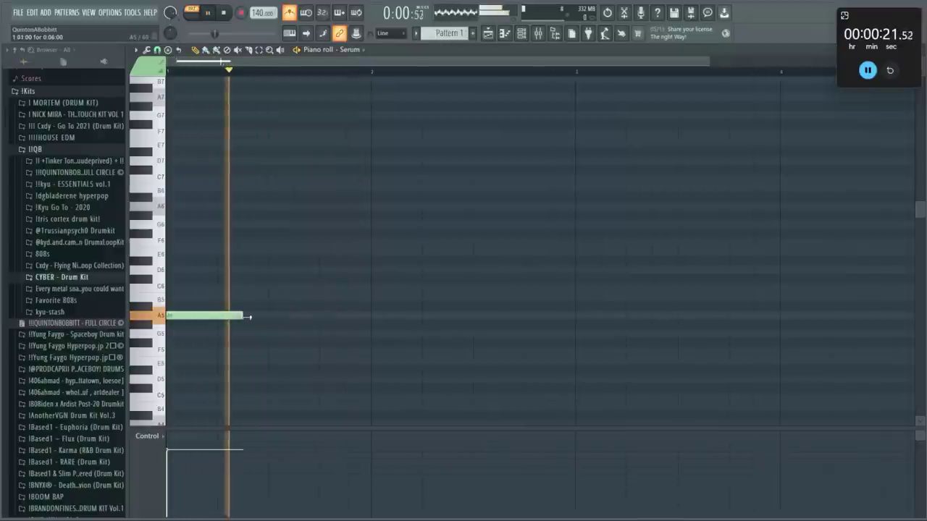
{"action": "left_click", "coordinate": [245, 361]}
{"action": "scroll", "coordinate": [307, 339], "scroll_direction": "down", "scroll_amount": 3}
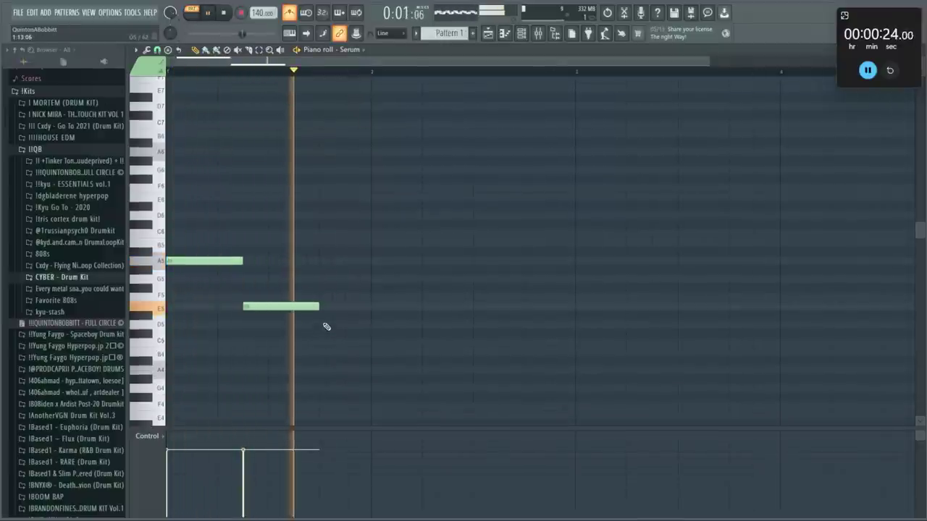
- Extend the E5 note to the end of bar 1, then add an eight-step F5 and a seven-step D5 in bar 2
{"action": "left_click_drag", "start_coordinate": [318, 306], "coordinate": [371, 306]}
{"action": "left_click", "coordinate": [372, 298]}
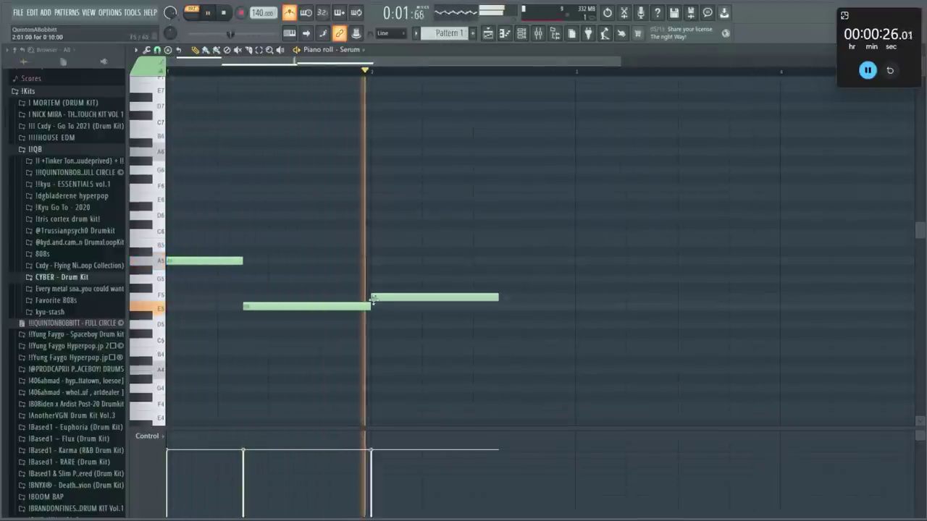
{"action": "key", "text": "space"}
{"action": "left_click", "coordinate": [470, 325]}
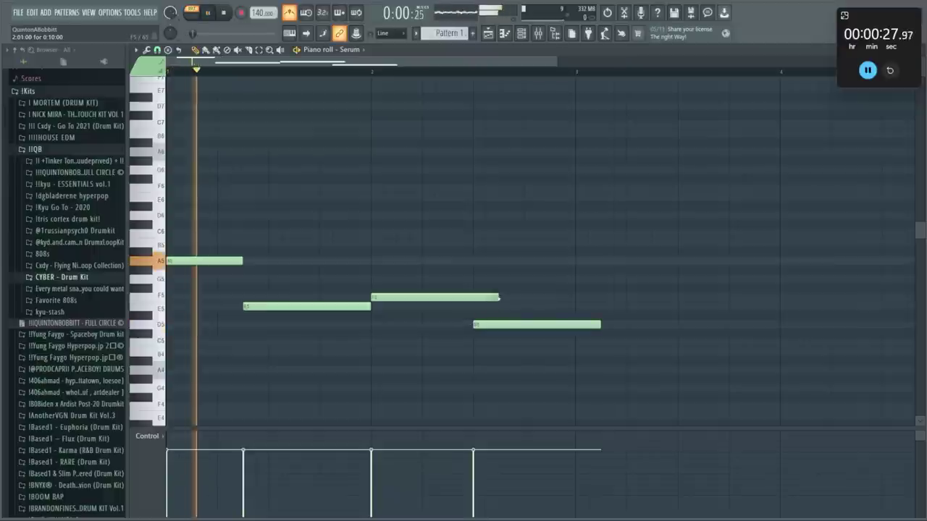
{"action": "left_click_drag", "start_coordinate": [499, 299], "coordinate": [472, 299]}
{"action": "left_click_drag", "start_coordinate": [600, 325], "coordinate": [562, 325]}
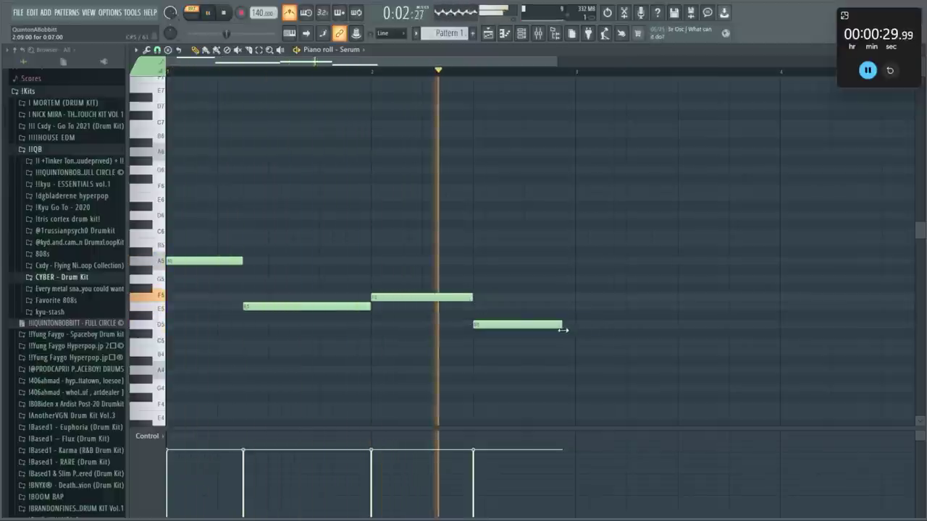
{"action": "scroll", "coordinate": [310, 75], "scroll_direction": "down", "scroll_amount": 2}
- Place the second two-note chord, A4 over E4, at step 11 of bar 1 so it ends with the bar
{"action": "left_click_drag", "start_coordinate": [449, 389], "coordinate": [310, 262]}
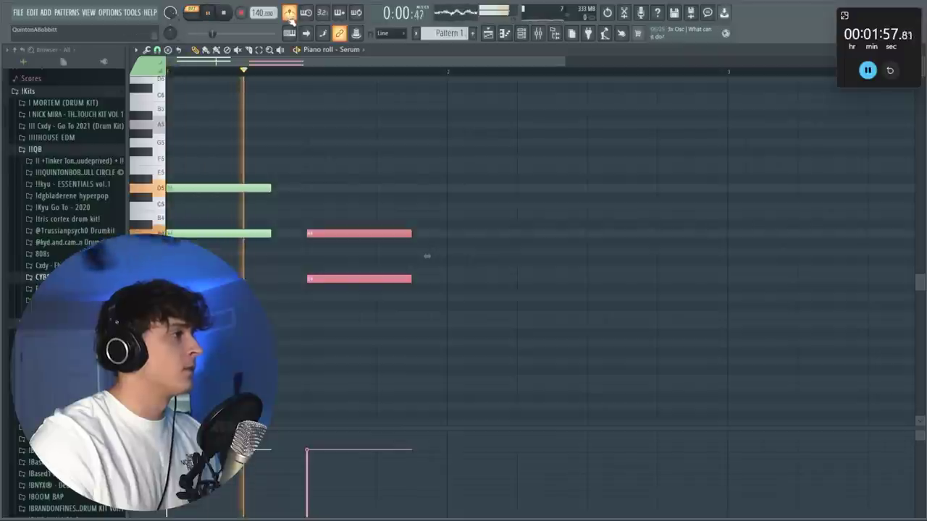
{"action": "left_click_drag", "start_coordinate": [332, 277], "coordinate": [367, 278]}
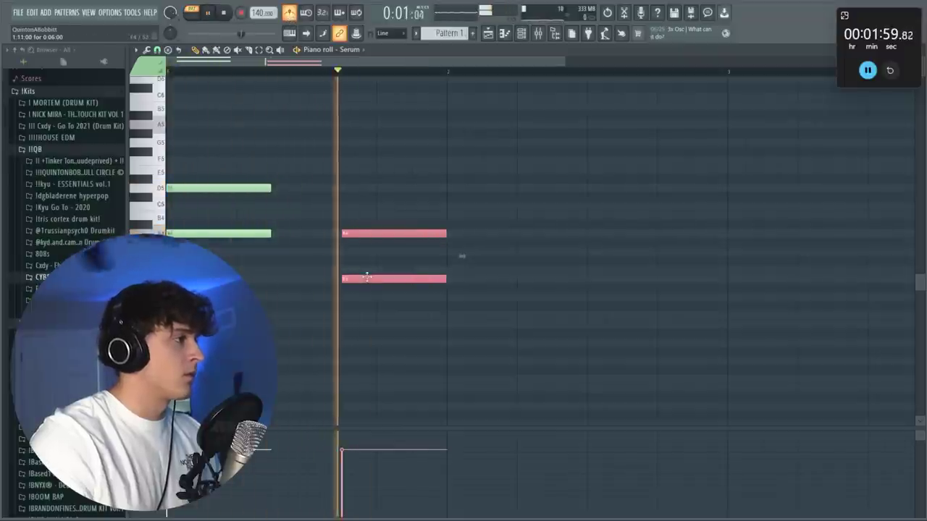
{"action": "left_click", "coordinate": [471, 346], "text": "ctrl"}
{"action": "key", "text": "space"}
- Duplicate the A4 and E4 chord to the start of bar 2, shifted down to E4 and B3
{"action": "left_click_drag", "start_coordinate": [440, 283], "coordinate": [389, 199]}
{"action": "right_click", "coordinate": [464, 323]}
{"action": "left_click_drag", "start_coordinate": [361, 277], "coordinate": [466, 322]}
{"action": "key", "text": "space"}
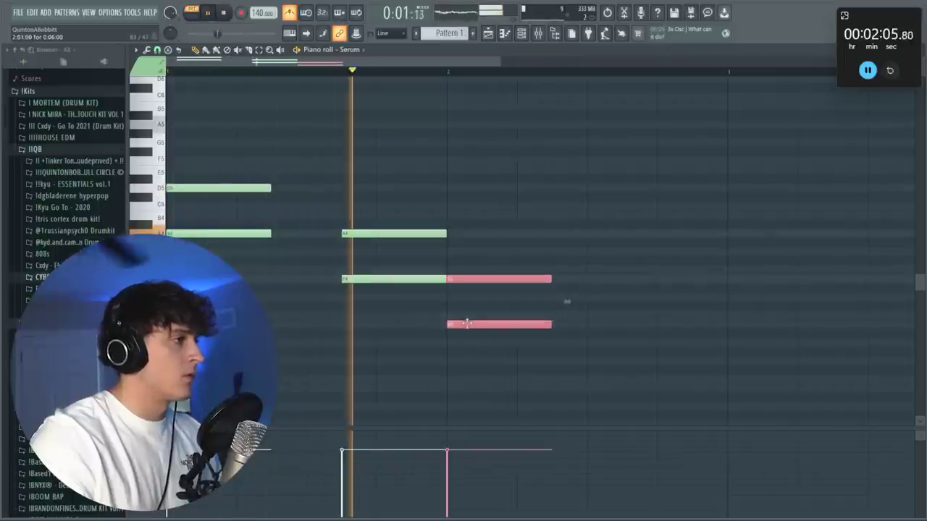
- Add a G4 and D4 chord at step 9 of bar 2 and raise the chord starting bar 2 to F4 and C4
{"action": "mouse_move", "coordinate": [472, 325]}
{"action": "left_mouse_down"}
{"action": "mouse_move", "coordinate": [473, 308]}
{"action": "mouse_move", "coordinate": [472, 319]}
{"action": "mouse_move", "coordinate": [605, 297]}
{"action": "left_mouse_up"}
{"action": "key", "text": "space"}
{"action": "key", "text": "space"}
{"action": "key", "text": "ctrl+d"}
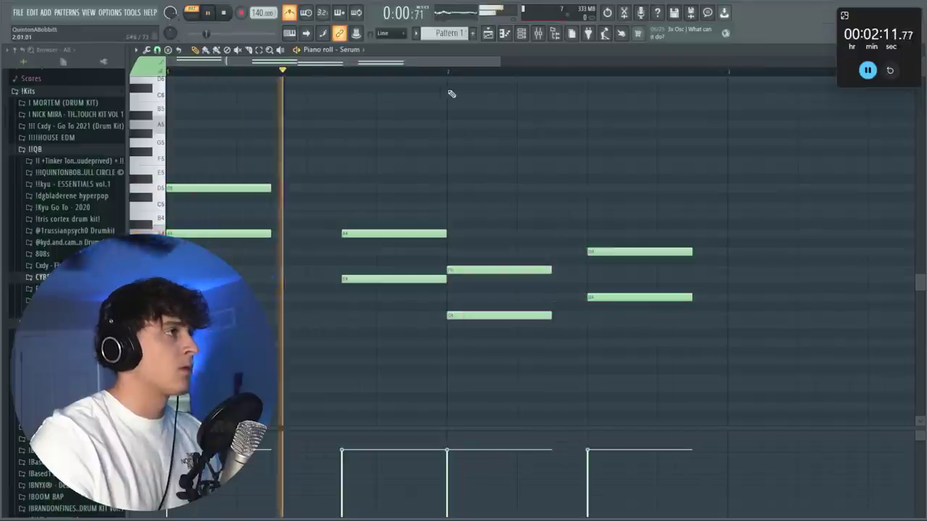
{"action": "scroll", "coordinate": [446, 79], "scroll_direction": "down", "scroll_amount": 1}
{"action": "scroll", "coordinate": [446, 80], "scroll_direction": "down", "scroll_amount": 1}
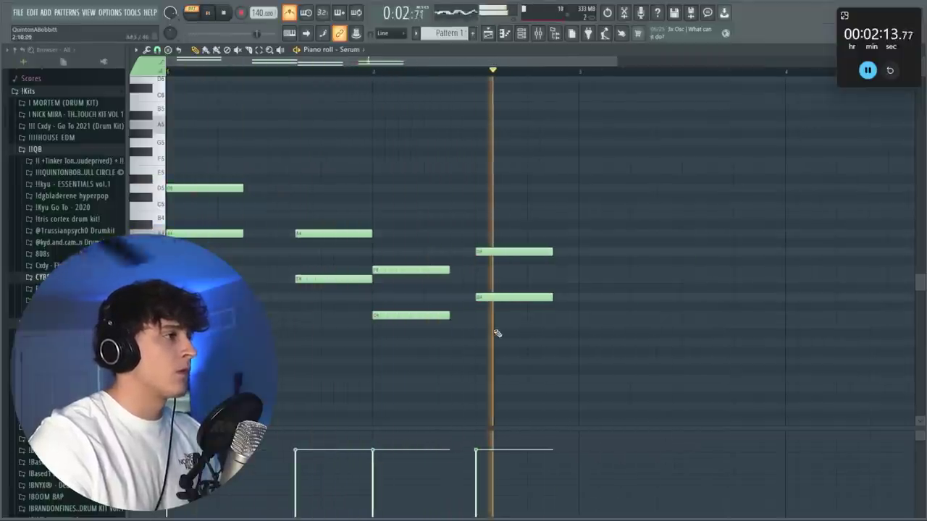
- Stretch the G4 and D4 chord to the end of bar 2 and the opening chord up to the start of the second chord
{"action": "left_click_drag", "start_coordinate": [567, 323], "coordinate": [498, 224]}
{"action": "left_click_drag", "start_coordinate": [552, 250], "coordinate": [579, 250]}
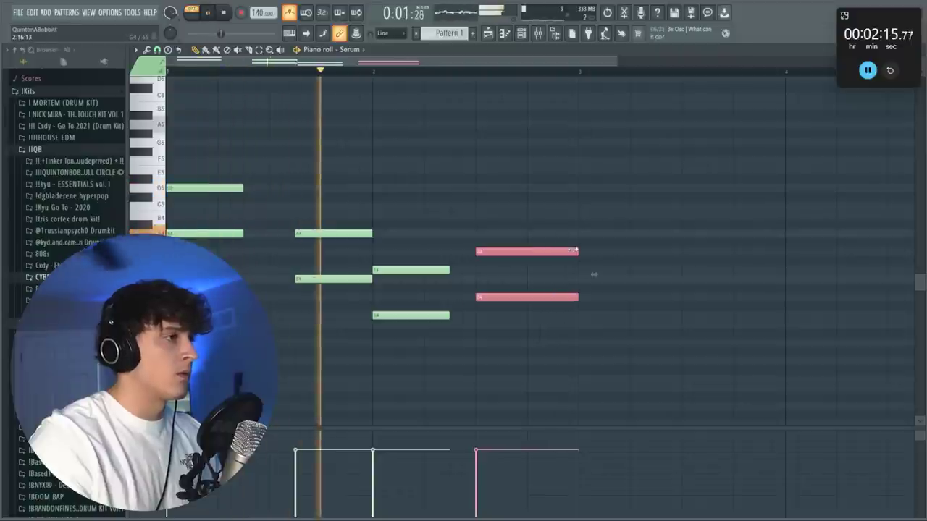
{"action": "left_click_drag", "start_coordinate": [242, 260], "coordinate": [167, 77]}
{"action": "key", "text": "space"}
{"action": "left_click_drag", "start_coordinate": [243, 187], "coordinate": [283, 187]}
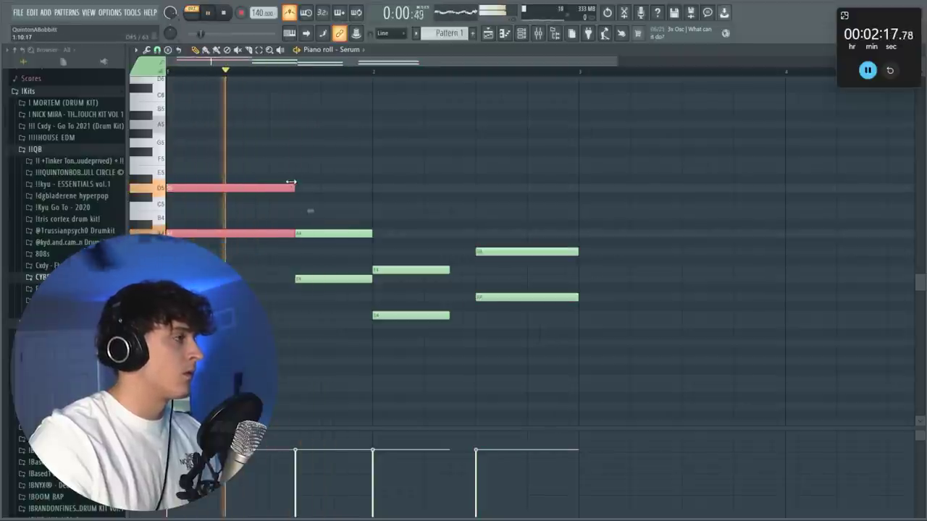
{"action": "left_click", "coordinate": [407, 188], "text": "ctrl"}
- Stretch the F4 and C4 chord until it meets the last chord at step 9 of bar 2
{"action": "key", "text": "space"}
{"action": "key", "text": "space"}
{"action": "left_click_drag", "start_coordinate": [414, 347], "coordinate": [474, 266]}
{"action": "left_click", "coordinate": [444, 197], "text": "ctrl"}
{"action": "scroll", "coordinate": [444, 195], "scroll_direction": "down", "scroll_amount": 2}
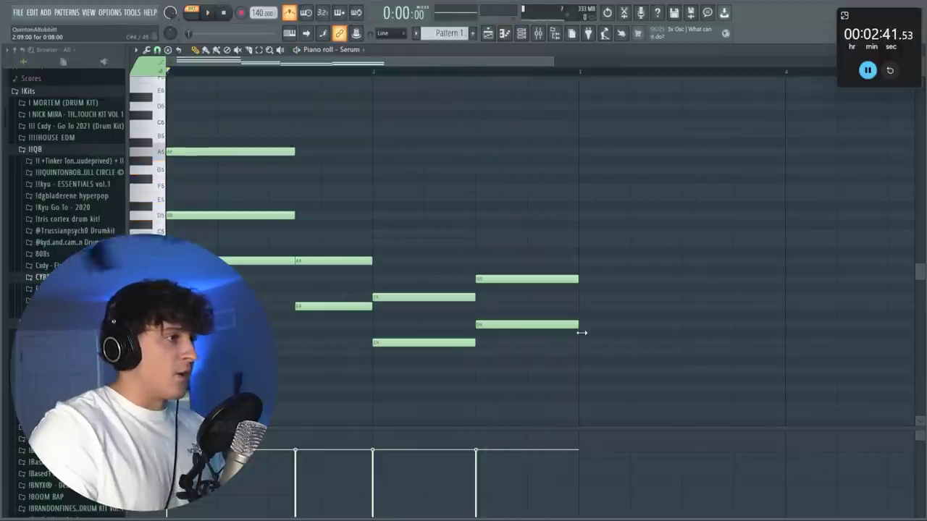
- Copy the lower notes of the last three chords one octave up and duplicate the two-bar progression into bars 3 and 4
{"action": "left_click_drag", "start_coordinate": [565, 374], "coordinate": [343, 327]}
{"action": "left_click_drag", "start_coordinate": [286, 285], "coordinate": [319, 320]}
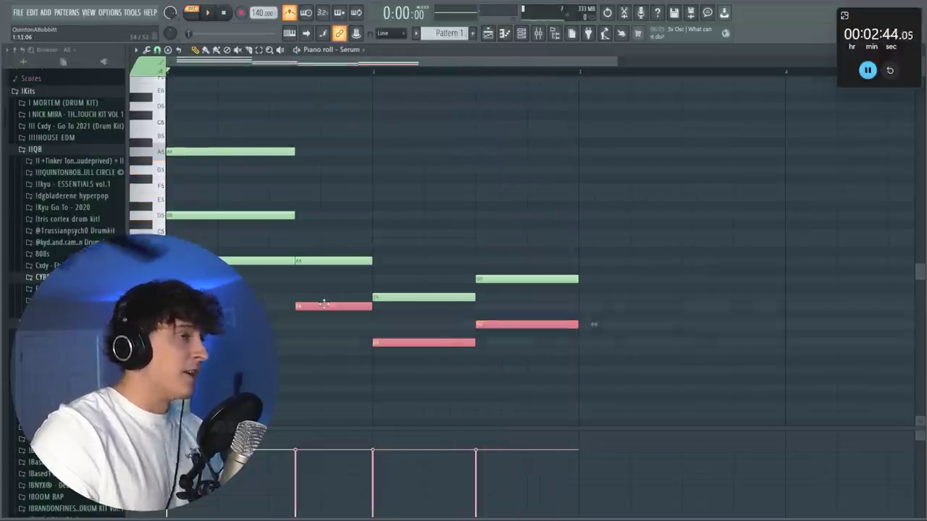
{"action": "key", "text": "ctrl+c"}
{"action": "key", "text": "ctrl+v"}
{"action": "key", "text": "ctrl+Up"}
{"action": "key", "text": "space"}
{"action": "left_click", "coordinate": [715, 284], "text": "ctrl"}
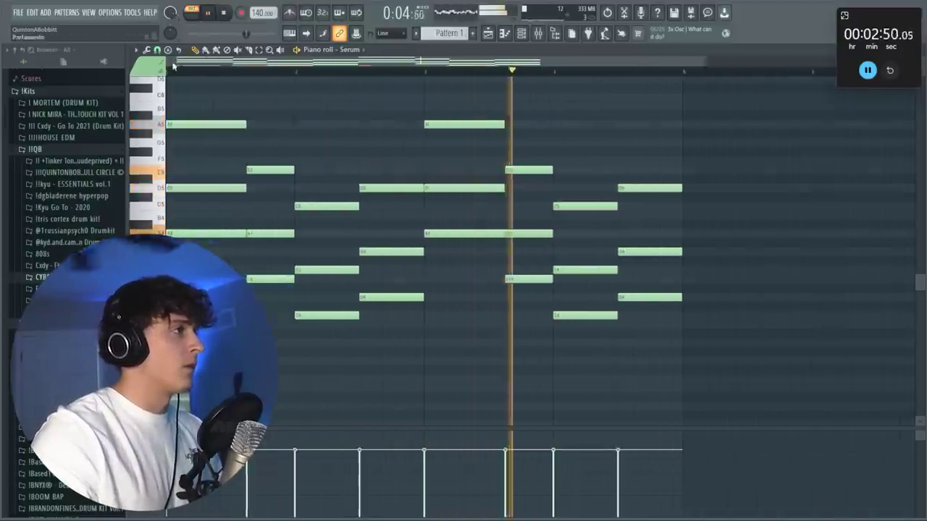
- Clone the Serum channel and load the "synth - japan" preset from CYBER - Serum Bank into the clone
{"action": "left_click", "coordinate": [521, 33]}
{"action": "right_click", "coordinate": [283, 131]}
{"action": "left_click", "coordinate": [340, 231]}
{"action": "left_click", "coordinate": [566, 157]}
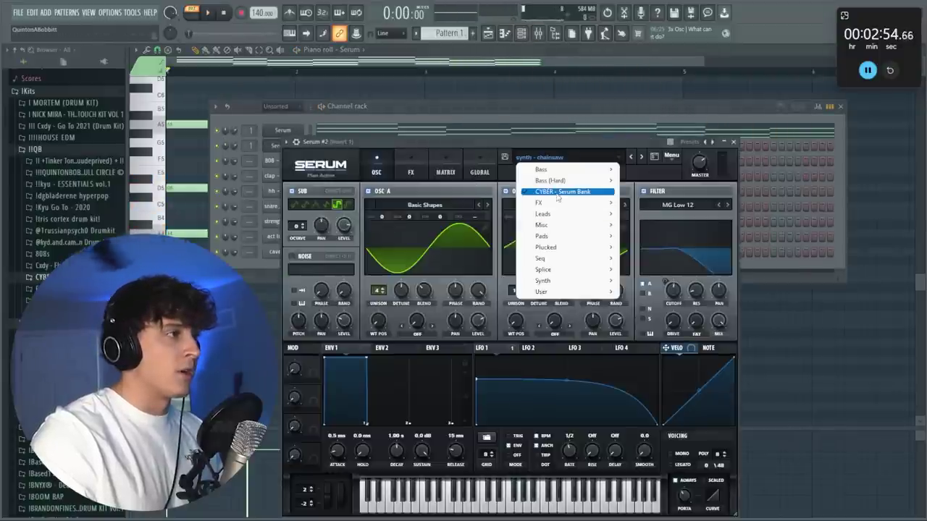
{"action": "mouse_move", "coordinate": [559, 192]}
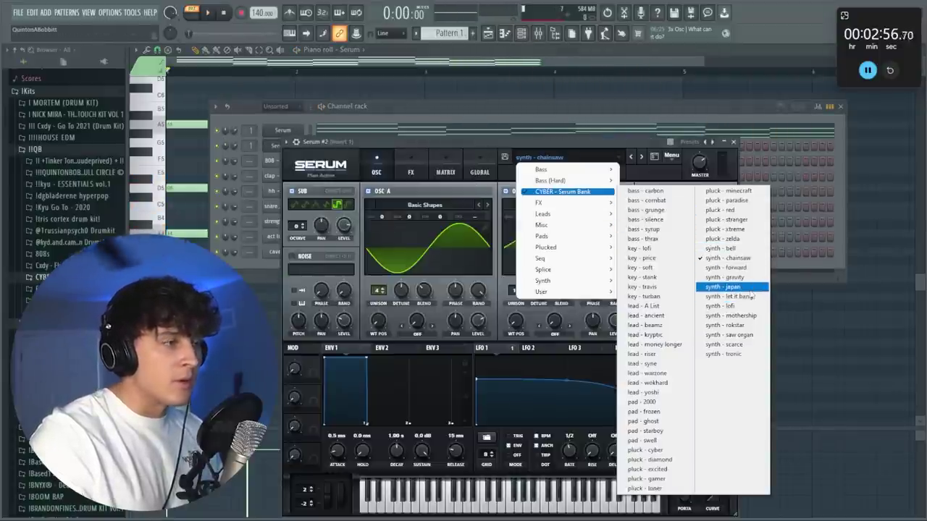
{"action": "left_click", "coordinate": [723, 287]}
{"action": "left_click", "coordinate": [732, 141]}
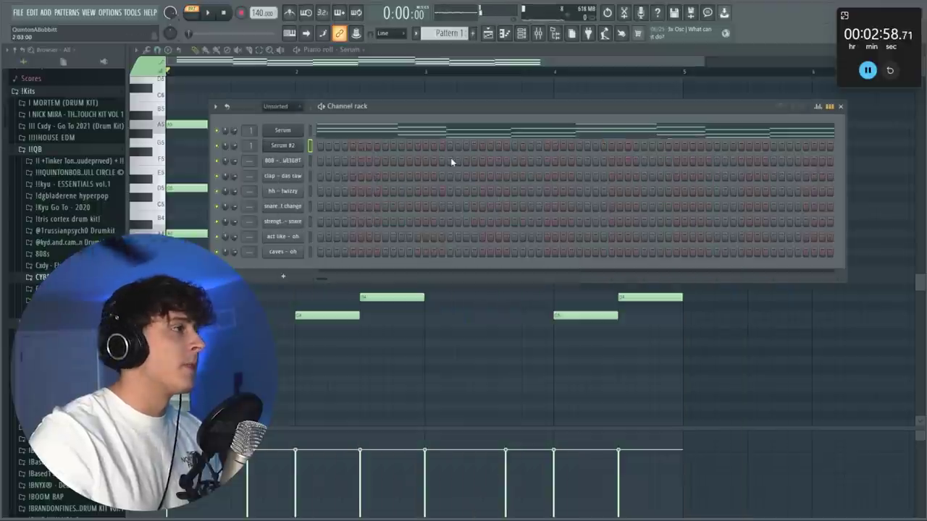
- Open the Serum #2 piano roll and draw the opening melody notes A4, D5, F5, E5 and D5 in bar 1
{"action": "right_click", "coordinate": [289, 145]}
{"action": "left_click", "coordinate": [311, 145]}
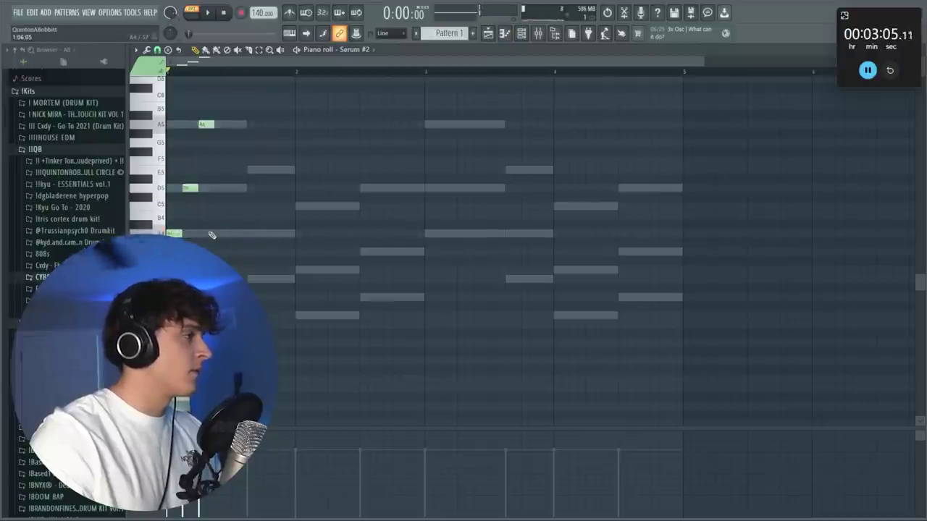
{"action": "key", "text": "space"}
{"action": "scroll", "coordinate": [225, 75], "scroll_direction": "up", "scroll_amount": 2}
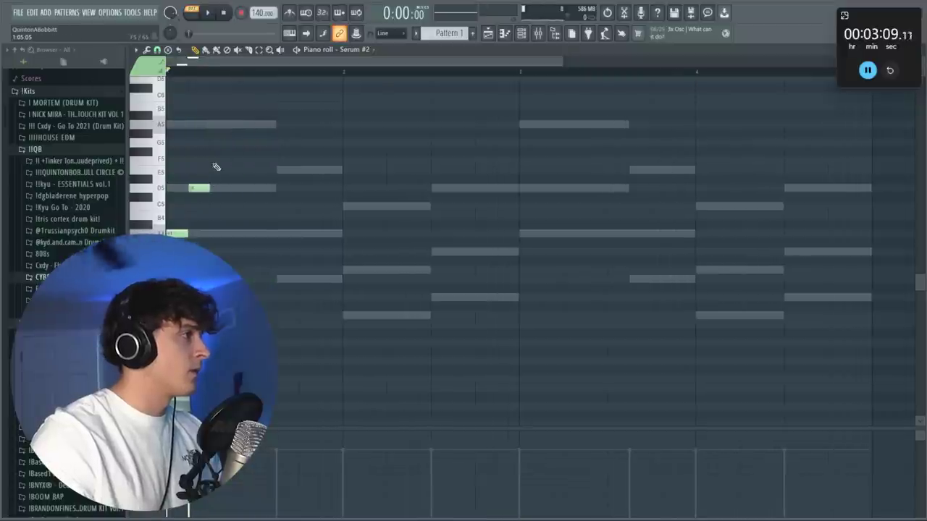
{"action": "left_click", "coordinate": [239, 169]}
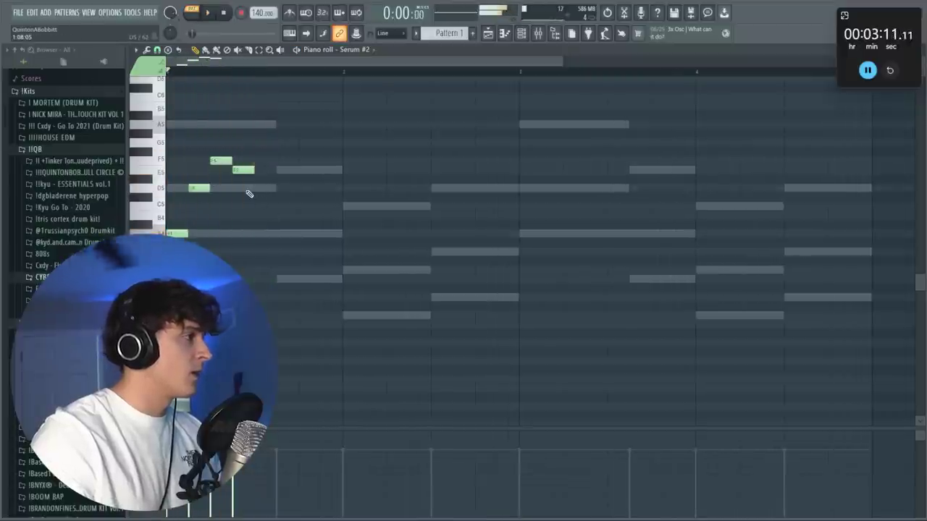
{"action": "left_click", "coordinate": [257, 188]}
- Finish the bar 1 melody with the consecutive notes A4, E4 and A4 after the second D5
{"action": "left_click", "coordinate": [278, 215]}
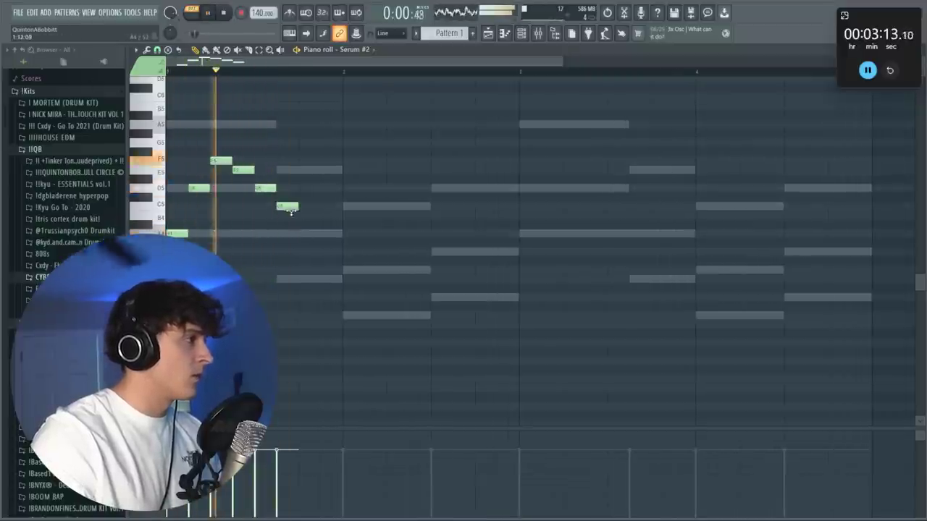
{"action": "left_click", "coordinate": [301, 234]}
{"action": "key", "text": "space"}
{"action": "key", "text": "space"}
{"action": "right_click", "coordinate": [301, 234]}
{"action": "left_click_drag", "start_coordinate": [279, 215], "coordinate": [279, 233]}
{"action": "left_click", "coordinate": [301, 270]}
{"action": "left_click_drag", "start_coordinate": [301, 272], "coordinate": [300, 279]}
{"action": "left_click", "coordinate": [330, 233]}
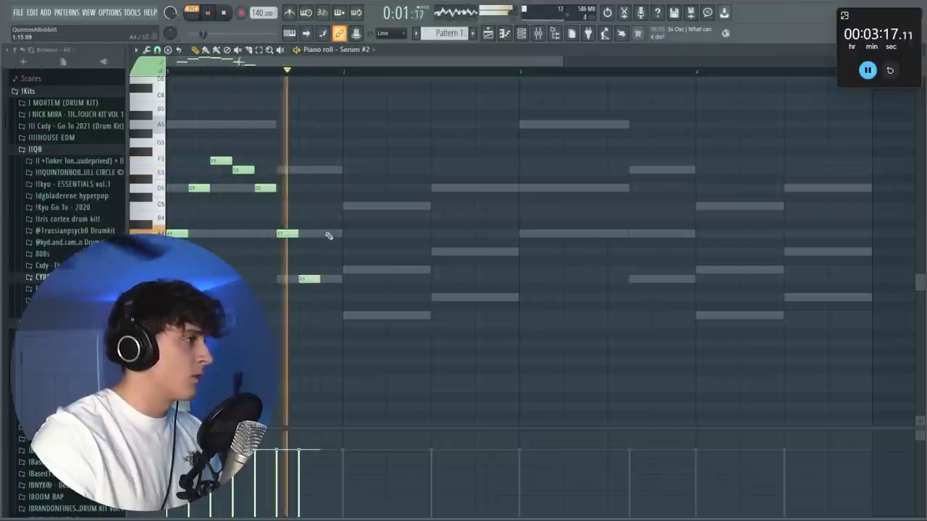
- Draw the bar 2 melody notes C5, F4, C4, D4, G4, D5 and G4, and duplicate the melody into bars 3 and 4
{"action": "left_click", "coordinate": [343, 207]}
{"action": "key", "text": "space"}
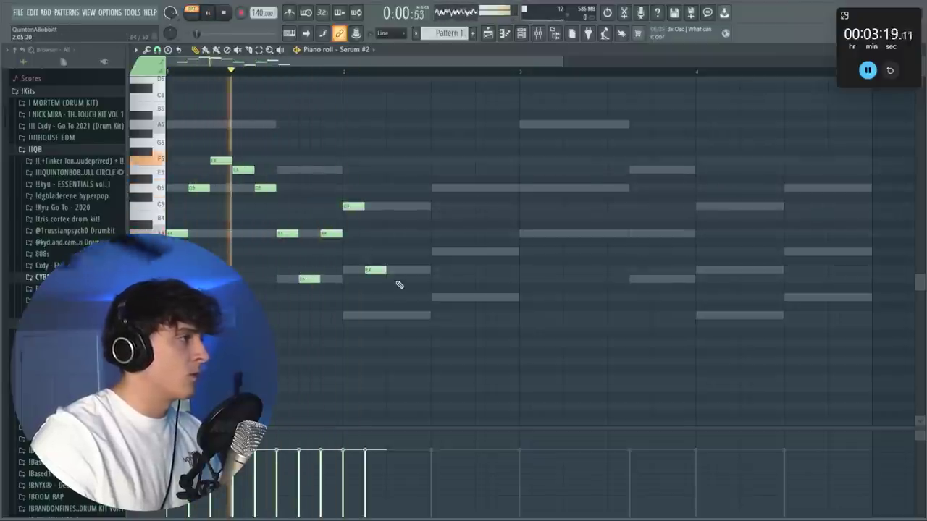
{"action": "left_click", "coordinate": [390, 315]}
{"action": "left_click", "coordinate": [433, 297]}
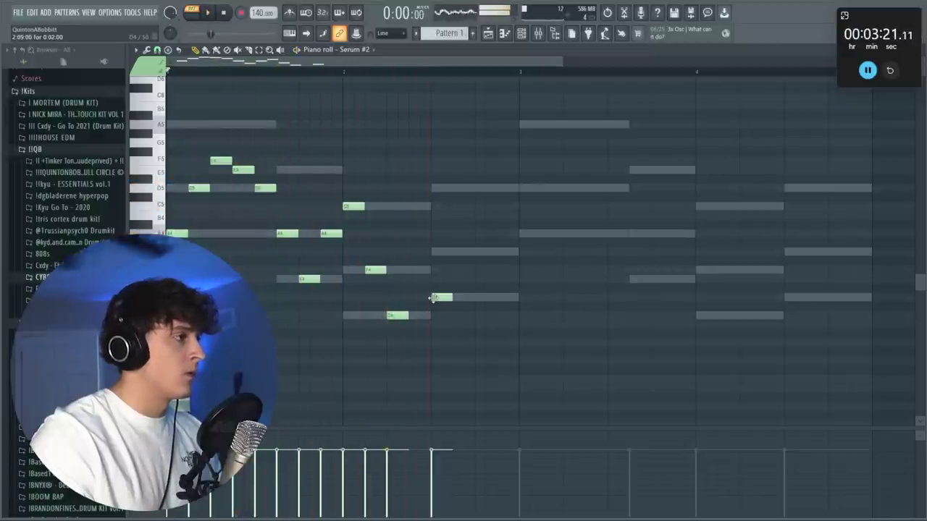
{"action": "left_click", "coordinate": [456, 251]}
{"action": "left_click", "coordinate": [478, 189]}
{"action": "left_click", "coordinate": [500, 251]}
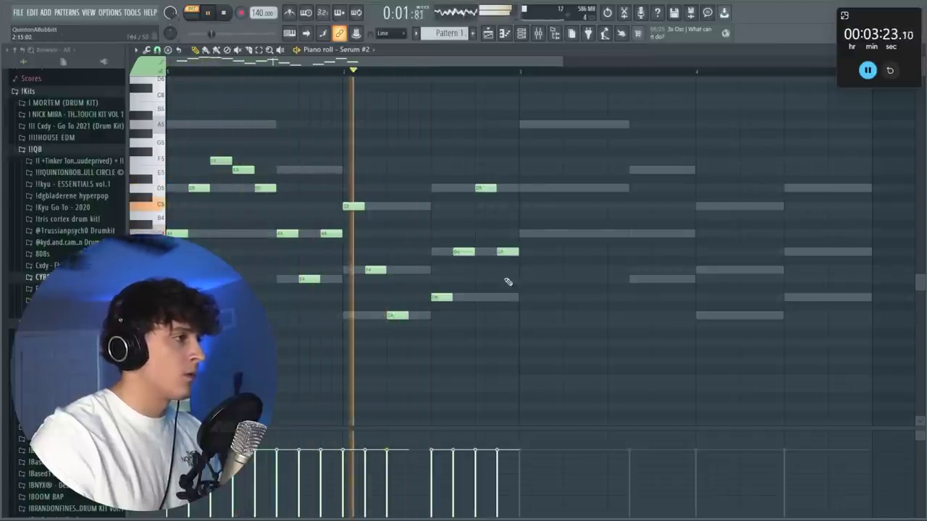
{"action": "key", "text": "ctrl+b"}
{"action": "key", "text": "ctrl+d"}
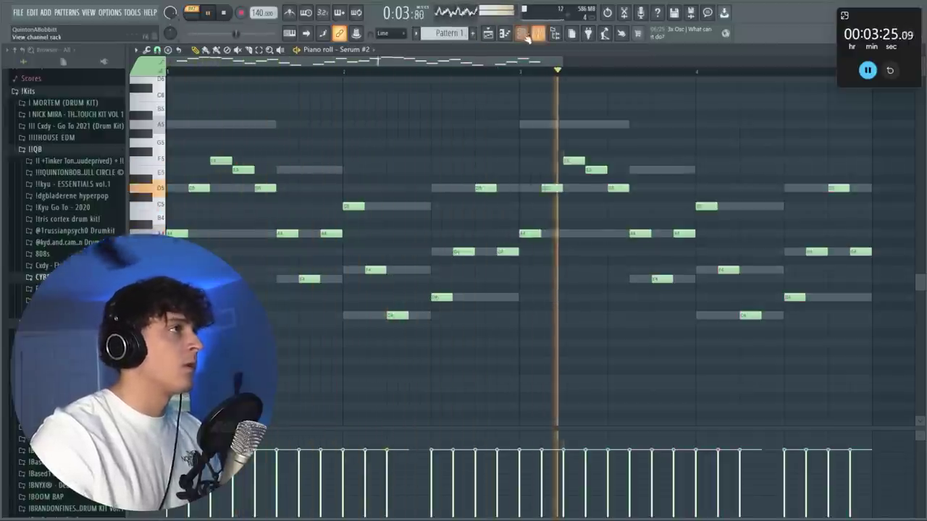
- Route the Serum #2 channel to mixer track 2 and load Fruity Chorus in that insert's first effect slot
{"action": "left_click", "coordinate": [527, 37]}
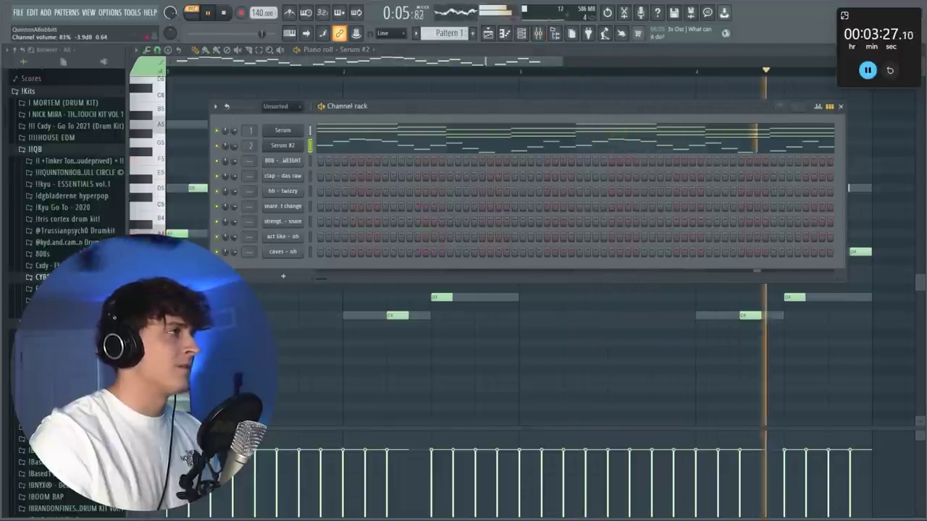
{"action": "left_click", "coordinate": [521, 34]}
{"action": "left_click", "coordinate": [521, 34]}
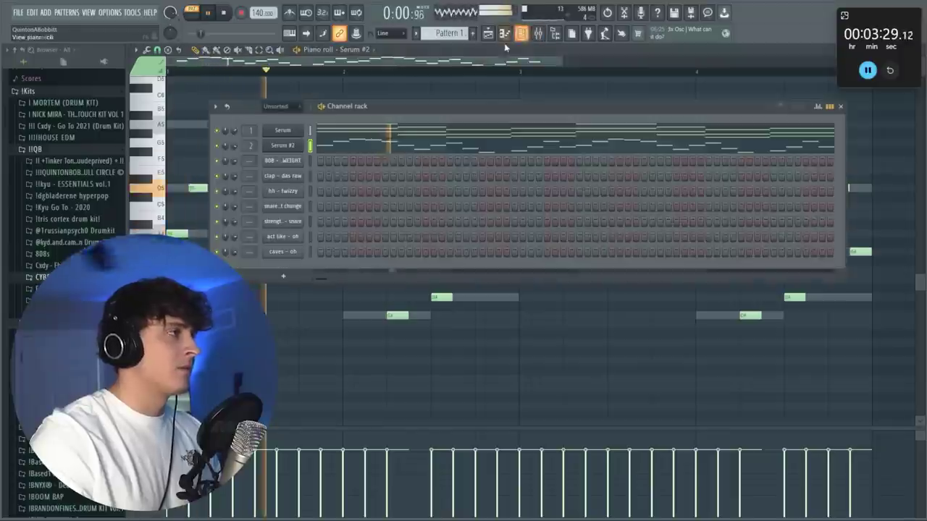
{"action": "left_click", "coordinate": [537, 33]}
{"action": "left_click", "coordinate": [799, 118]}
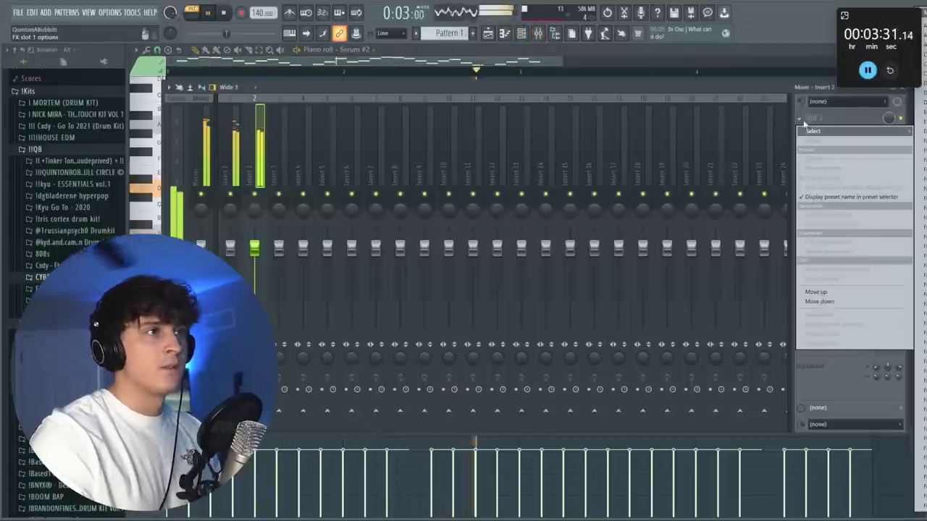
{"action": "left_click", "coordinate": [298, 180]}
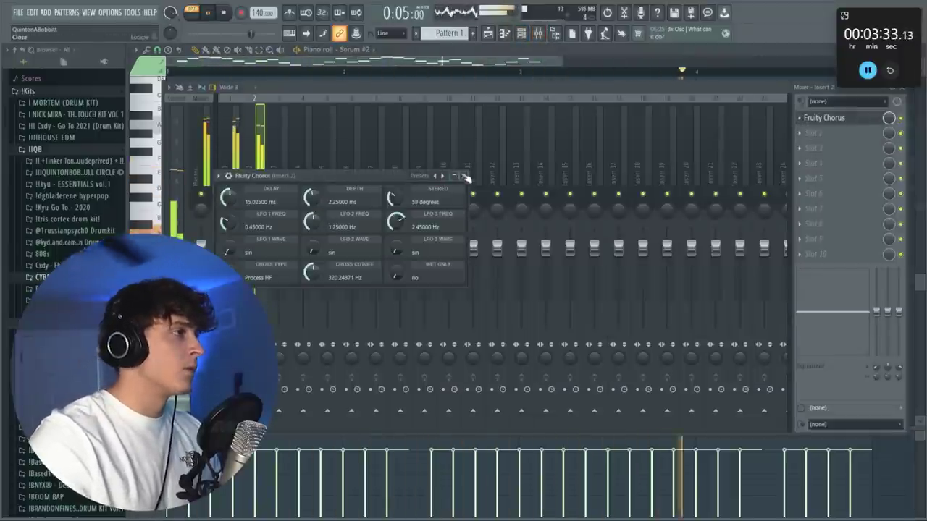
{"action": "left_click", "coordinate": [464, 176]}
- Lower the mixer volumes of Insert 1 and Insert 2 to balance the chords and the melody
{"action": "left_click", "coordinate": [230, 250]}
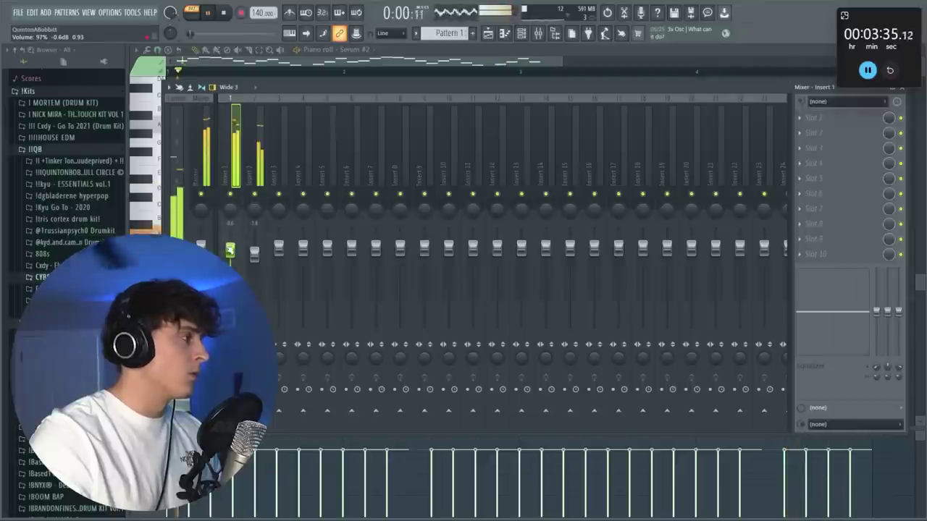
{"action": "mouse_move", "coordinate": [260, 260]}
{"action": "left_mouse_down"}
{"action": "mouse_move", "coordinate": [261, 275]}
{"action": "mouse_move", "coordinate": [255, 268]}
{"action": "left_mouse_up"}
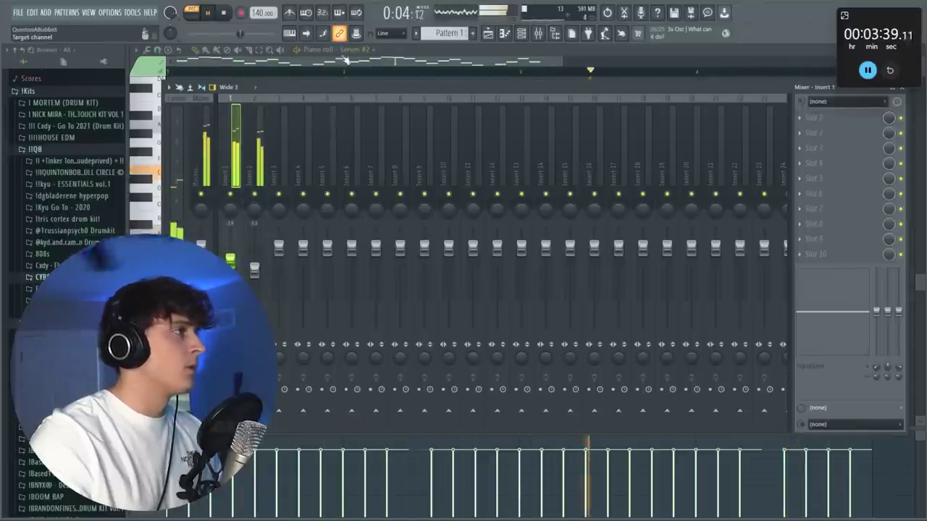
{"action": "key", "text": "F9"}
- Place a clap - das raw hit on step 9 of each of the four bars
{"action": "key", "text": "F6"}
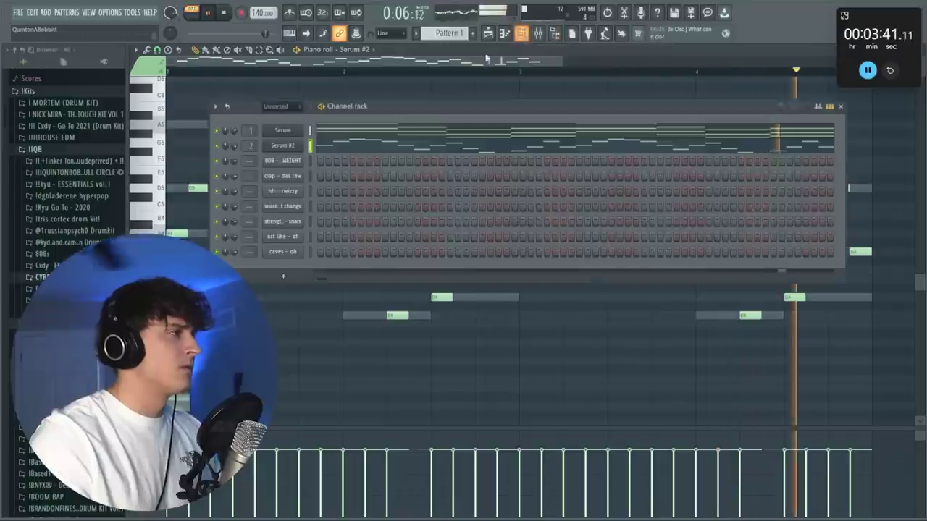
{"action": "left_click", "coordinate": [384, 176]}
{"action": "left_click", "coordinate": [514, 176]}
{"action": "left_click", "coordinate": [644, 176]}
{"action": "left_click", "coordinate": [773, 176]}
- Place hh - twizzy hits on the first three steps of bar 1
{"action": "right_click", "coordinate": [279, 191]}
{"action": "left_click", "coordinate": [281, 192]}
{"action": "left_click_drag", "start_coordinate": [320, 191], "coordinate": [336, 191]}
{"action": "left_click_drag", "start_coordinate": [450, 192], "coordinate": [466, 192]}
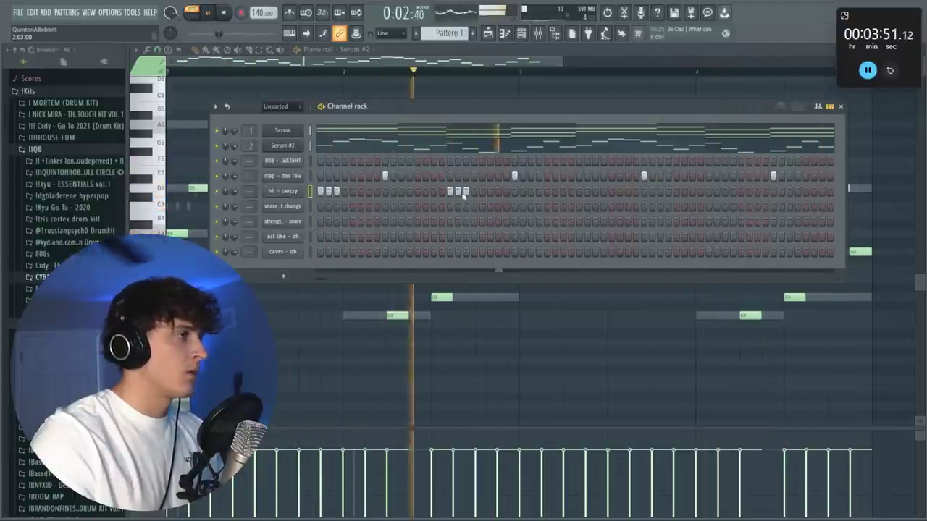
{"action": "right_click", "coordinate": [466, 192]}
- In the hh - twizzy piano roll, add hi-hat notes on step 7 and steps 11 to 13 of bar 1
{"action": "right_click", "coordinate": [289, 192]}
{"action": "left_click", "coordinate": [335, 192]}
{"action": "key", "text": "space"}
{"action": "scroll", "coordinate": [195, 63], "scroll_direction": "up", "scroll_amount": 3}
{"action": "key", "text": "space"}
{"action": "left_click_drag", "start_coordinate": [210, 62], "coordinate": [197, 62]}
{"action": "key", "text": "space"}
{"action": "key", "text": "space"}
{"action": "key", "text": "space"}
{"action": "left_click", "coordinate": [271, 206]}
{"action": "left_click", "coordinate": [342, 206]}
{"action": "key", "text": "space"}
{"action": "left_click", "coordinate": [360, 207]}
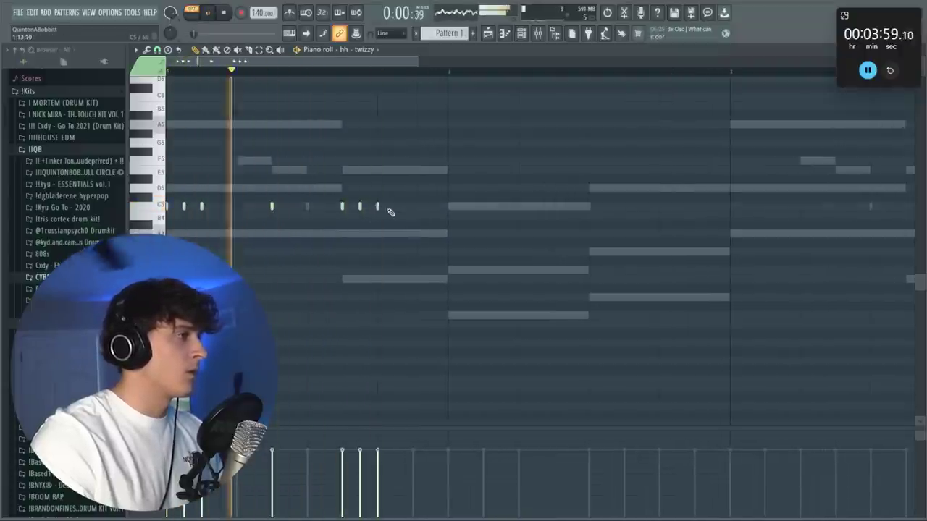
- Add hi-hat notes on steps 1 to 3 and 5 to 7 of bar 2
{"action": "key", "text": "space"}
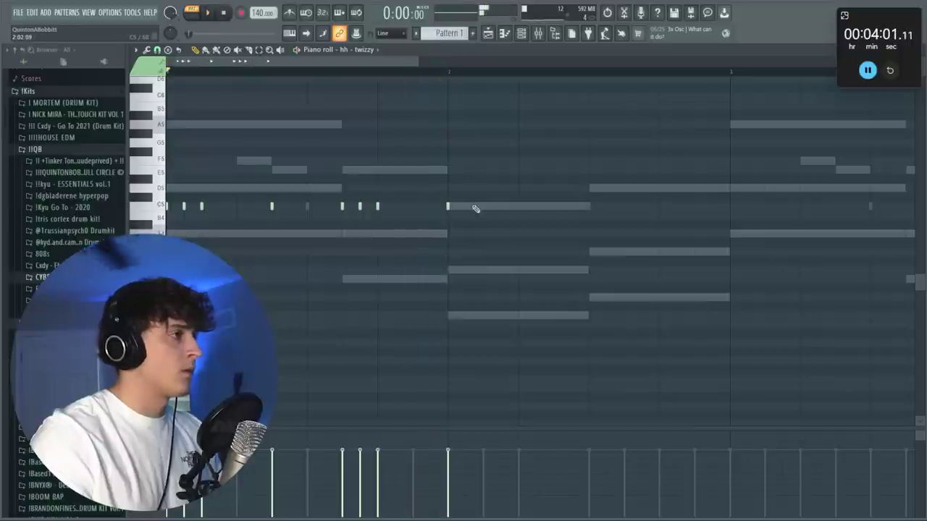
{"action": "left_click", "coordinate": [464, 207]}
{"action": "key", "text": "space"}
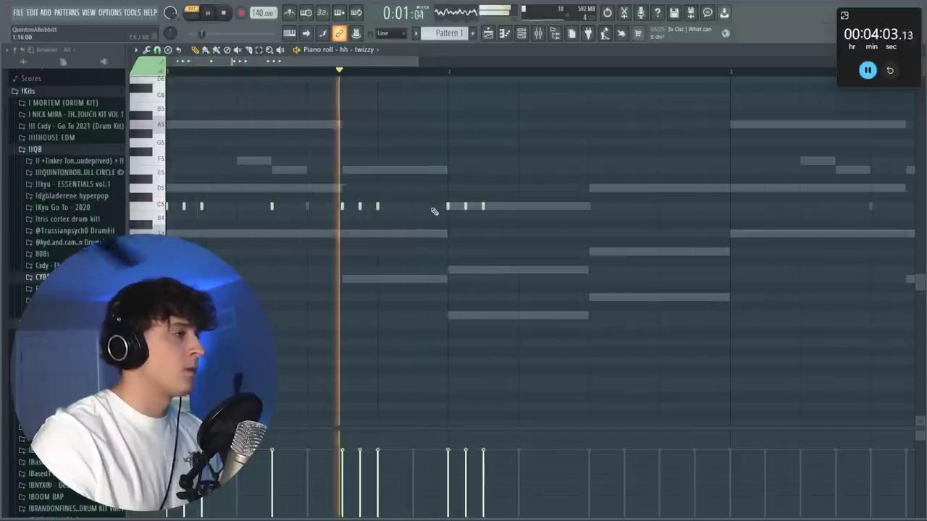
{"action": "key", "text": "space"}
{"action": "left_click", "coordinate": [529, 208]}
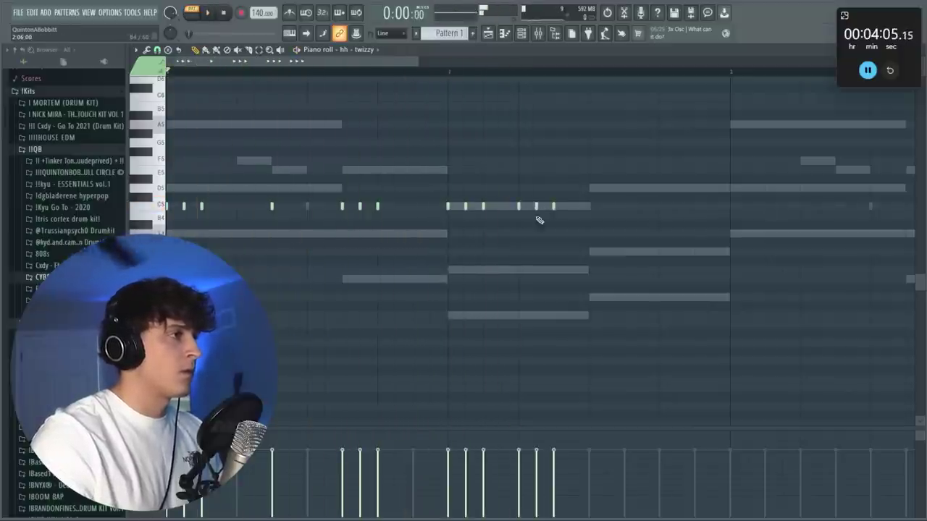
- Add hi-hat notes on steps 13 to 15 of bar 2 and duplicate the two-bar pattern into bars 3 and 4
{"action": "scroll", "coordinate": [351, 78], "scroll_direction": "down", "scroll_amount": 2}
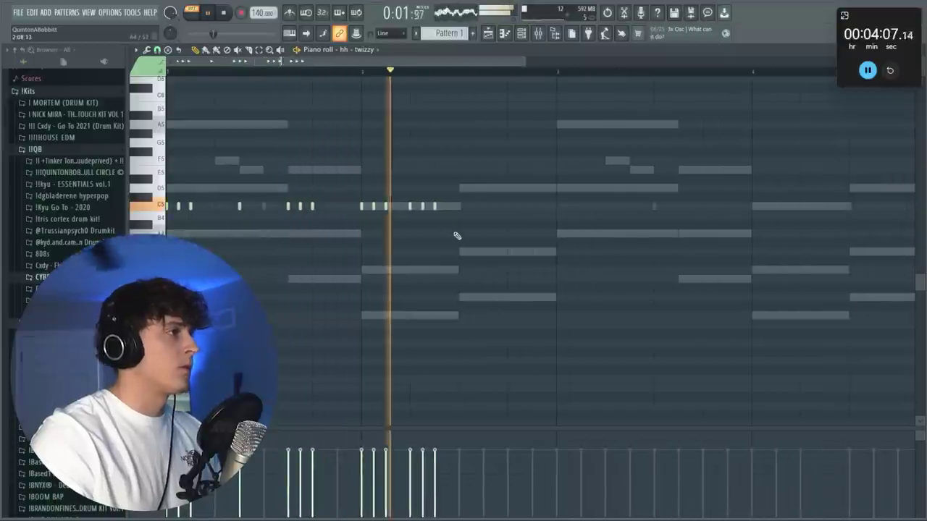
{"action": "key", "text": "space"}
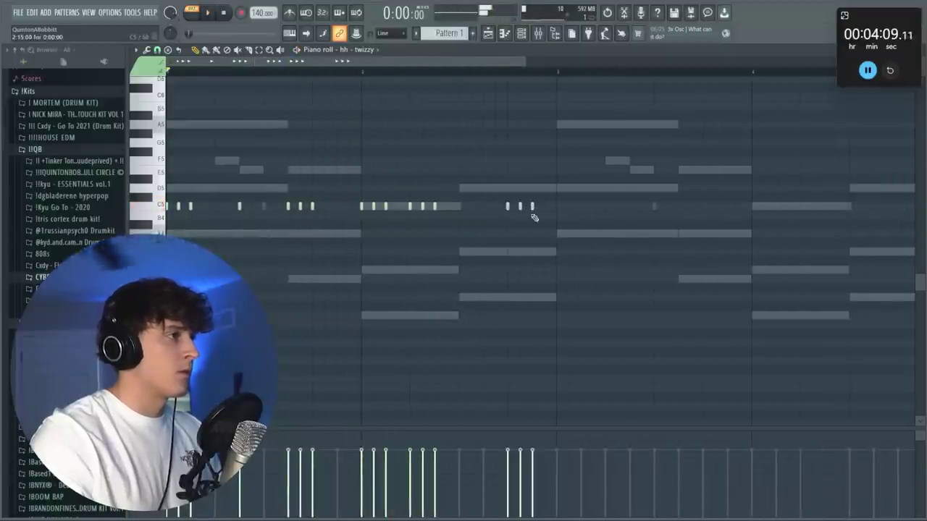
{"action": "key", "text": "space"}
{"action": "key", "text": "ctrl+b"}
{"action": "left_click_drag", "start_coordinate": [469, 207], "coordinate": [476, 207]}
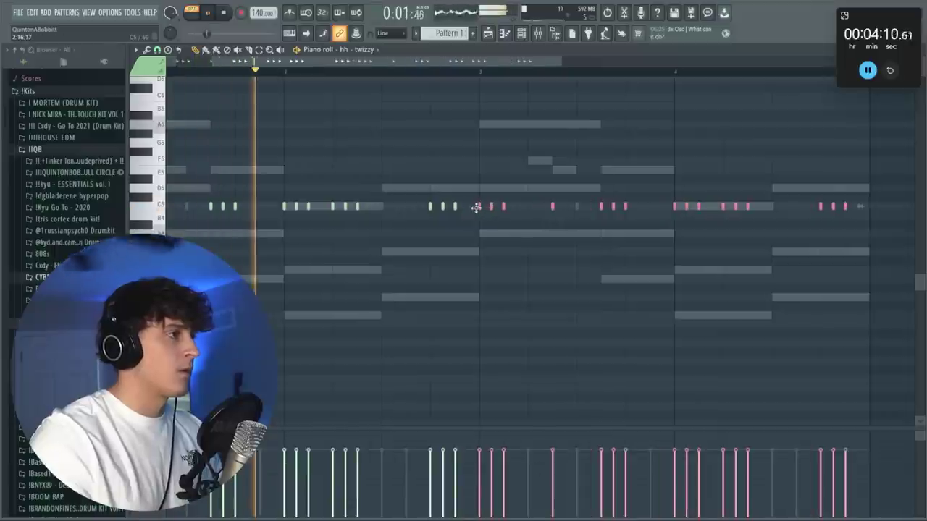
{"action": "left_click", "coordinate": [495, 256], "text": "ctrl"}
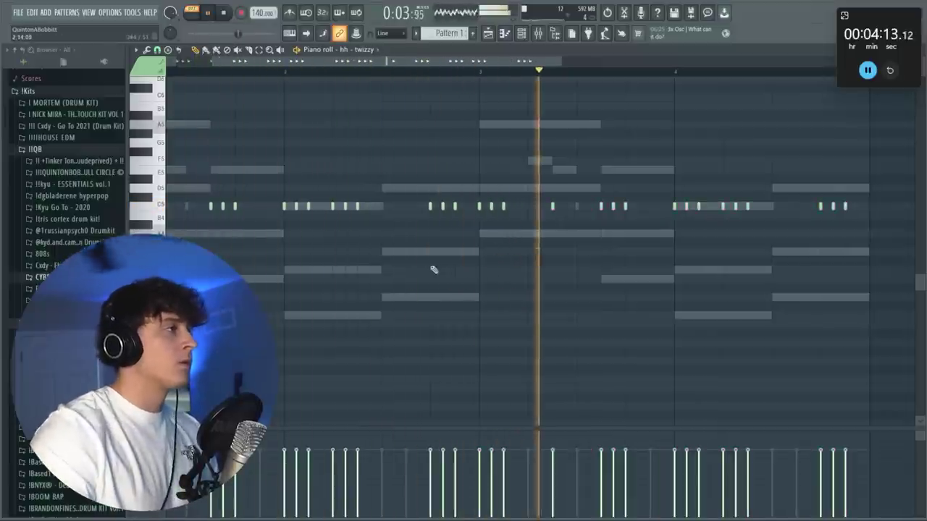
{"action": "scroll", "coordinate": [288, 72], "scroll_direction": "down", "scroll_amount": 5}
- Place act like - oh on step 1 and caves - oh on step 13 of bar 1, clearing the act like - oh hit in bar 3
{"action": "left_click", "coordinate": [521, 37]}
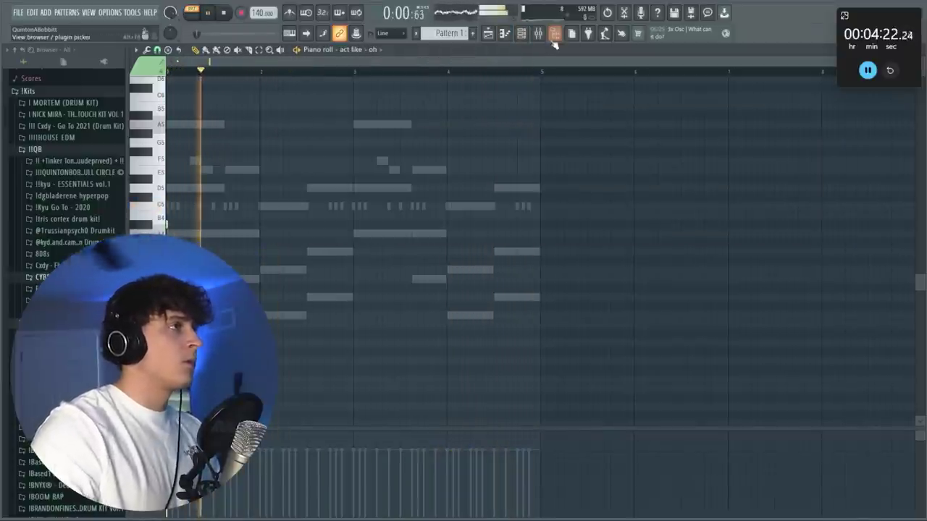
{"action": "left_click", "coordinate": [555, 37]}
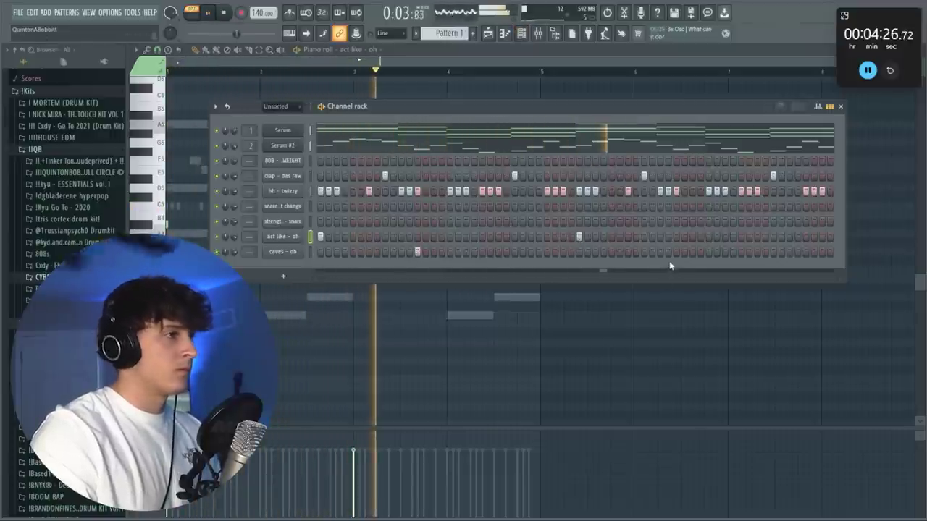
{"action": "right_click", "coordinate": [579, 238]}
- Duplicate the act like - oh and caves - oh hits from bars 1 and 2 into bars 3 and 4, and adjust the caves - oh channel volume
{"action": "right_click", "coordinate": [285, 238]}
{"action": "left_click", "coordinate": [317, 239]}
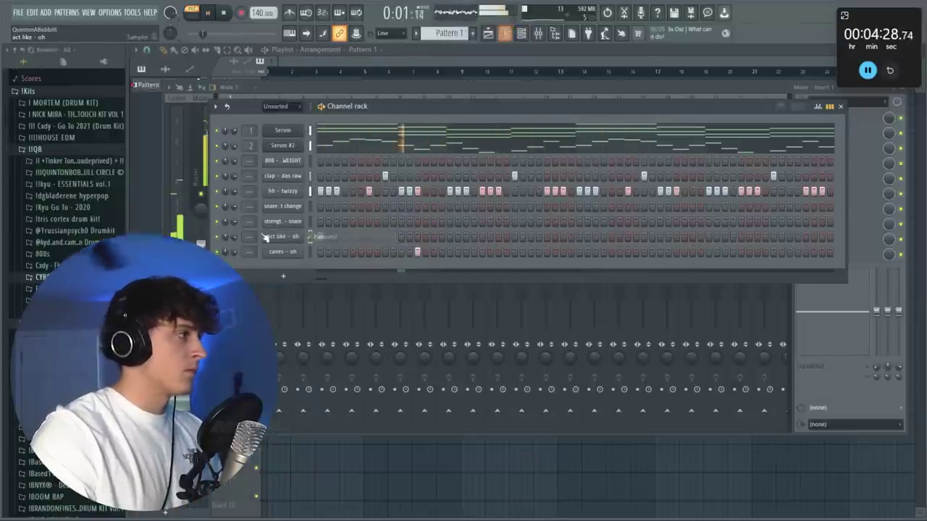
{"action": "right_click", "coordinate": [281, 242]}
{"action": "left_click", "coordinate": [317, 238]}
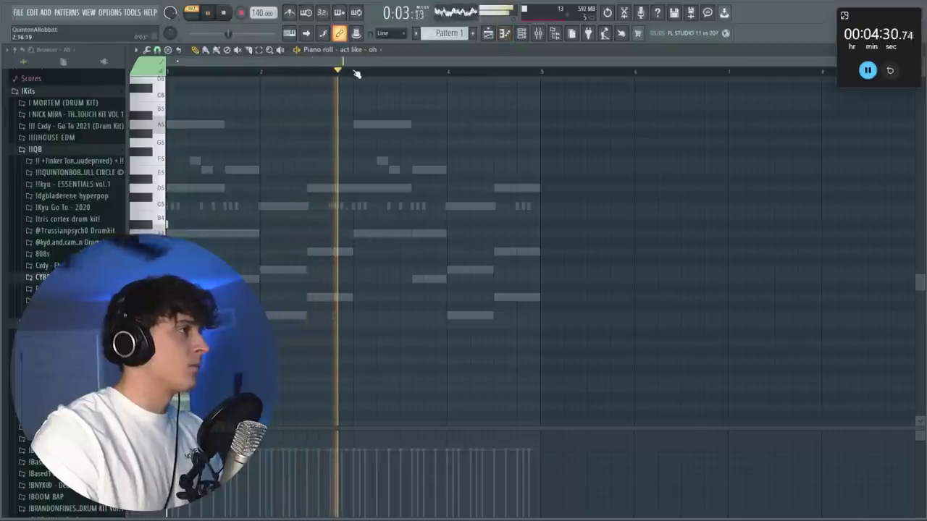
{"action": "left_click_drag", "start_coordinate": [355, 73], "coordinate": [165, 76]}
{"action": "key", "text": "ctrl+b"}
{"action": "key", "text": "Down"}
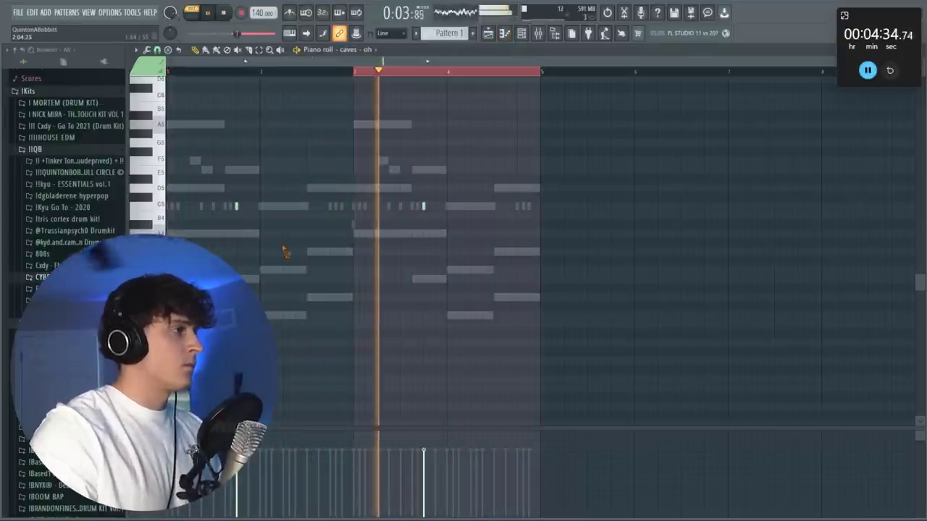
{"action": "left_click", "coordinate": [191, 74]}
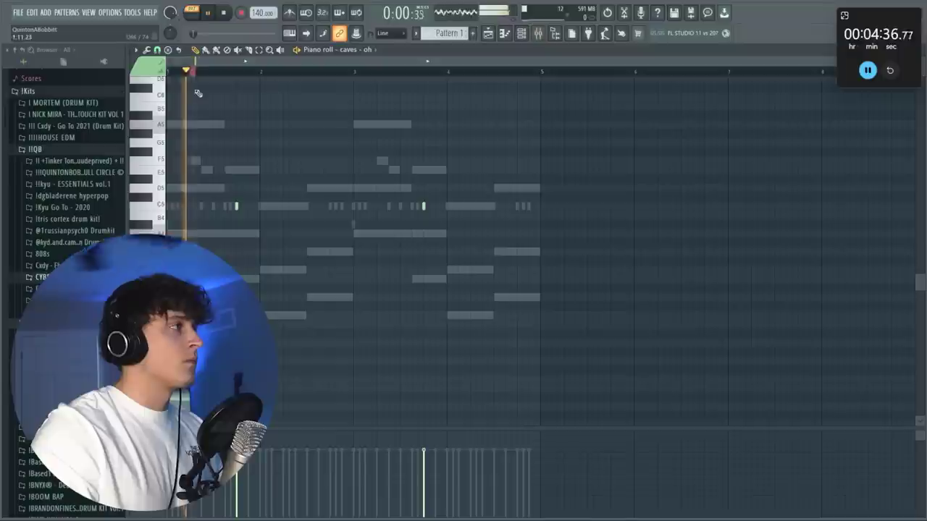
{"action": "key", "text": "F6"}
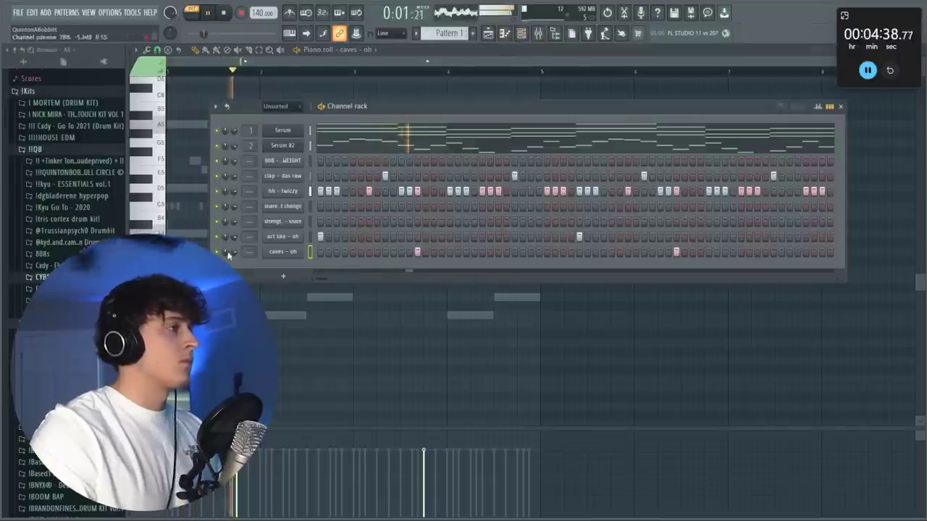
{"action": "left_click_drag", "start_coordinate": [230, 251], "coordinate": [230, 239]}
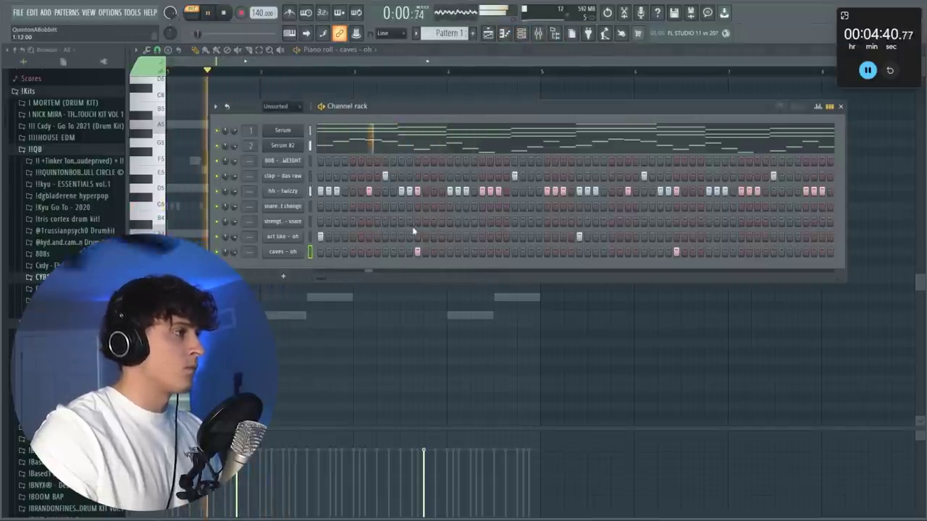
- Place the "I change" snare on step 15 of bars 1 and 3 and the other snare on step 15 of bars 2 and 4
{"action": "left_click", "coordinate": [433, 206]}
{"action": "left_click", "coordinate": [562, 221]}
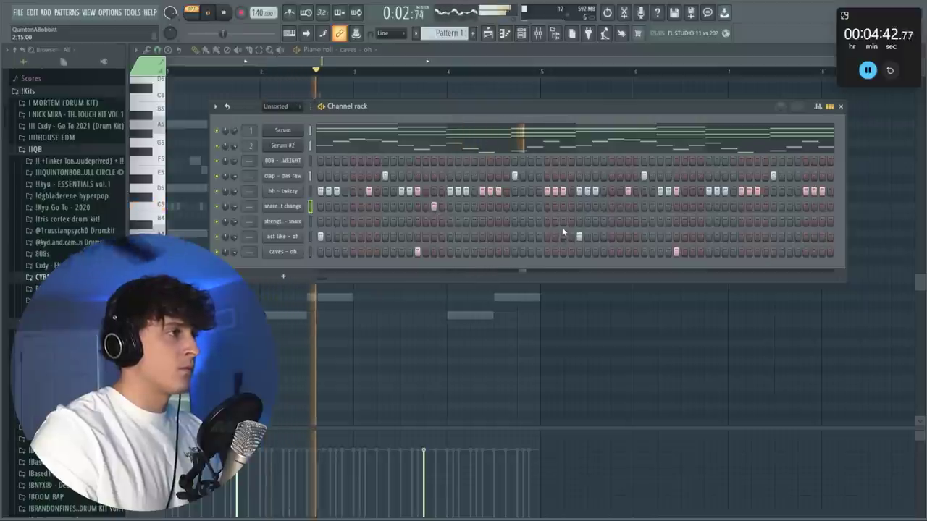
{"action": "left_click", "coordinate": [692, 206]}
{"action": "left_click", "coordinate": [822, 221]}
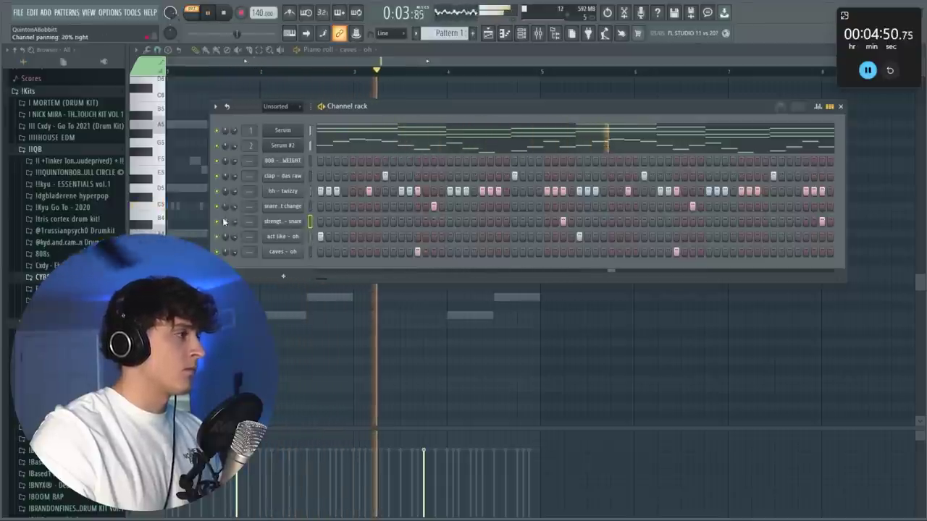
- Open the 808's notes for editing, place an E5 note on step 13 of bar 1 and move bar 2's C5 note to step 5
{"action": "right_click", "coordinate": [302, 159]}
{"action": "left_click", "coordinate": [290, 181]}
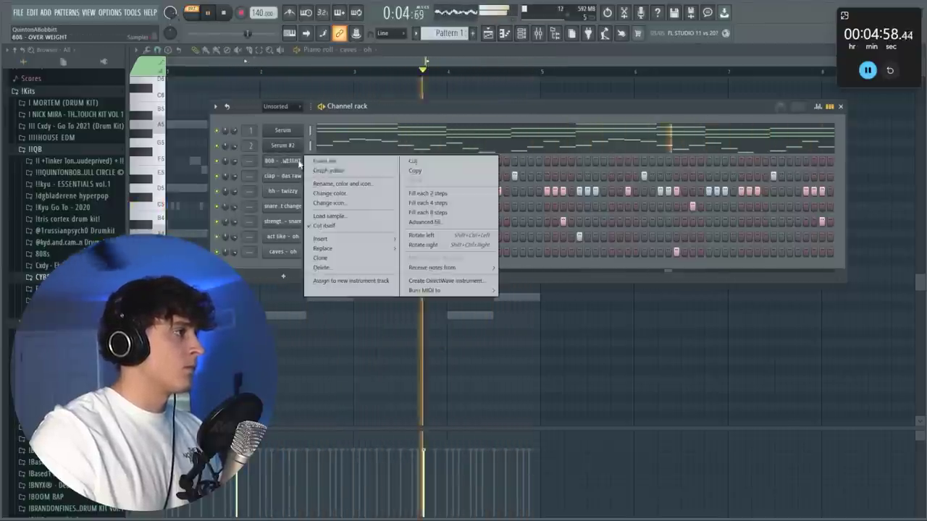
{"action": "left_click", "coordinate": [324, 161]}
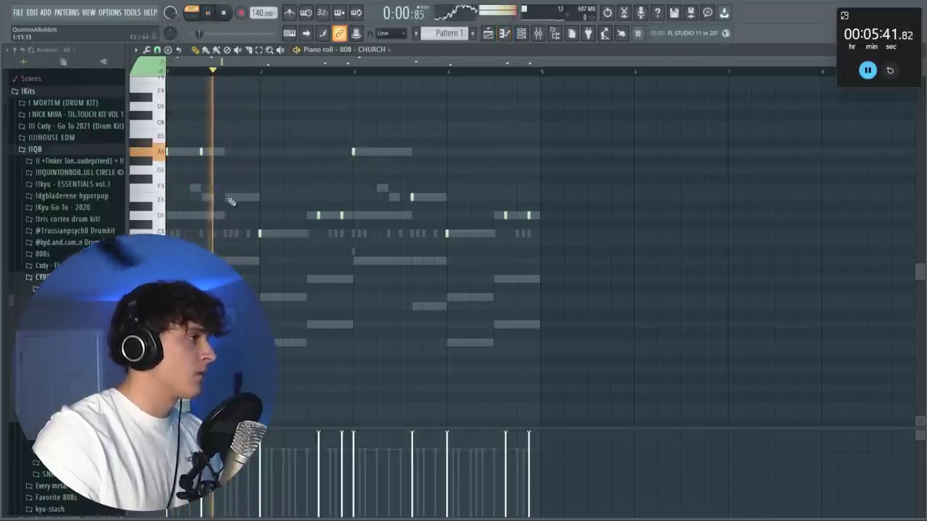
{"action": "left_click", "coordinate": [238, 197]}
{"action": "right_click", "coordinate": [261, 234]}
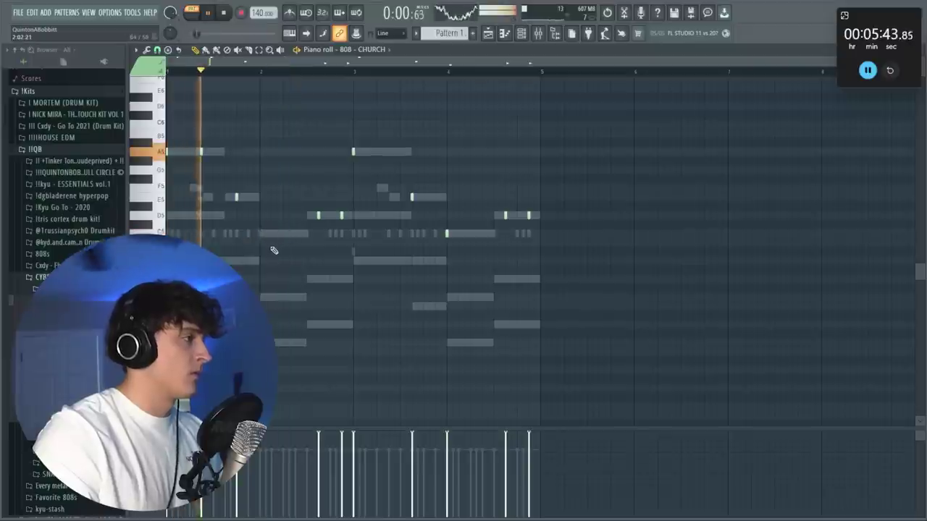
{"action": "left_click", "coordinate": [283, 233]}
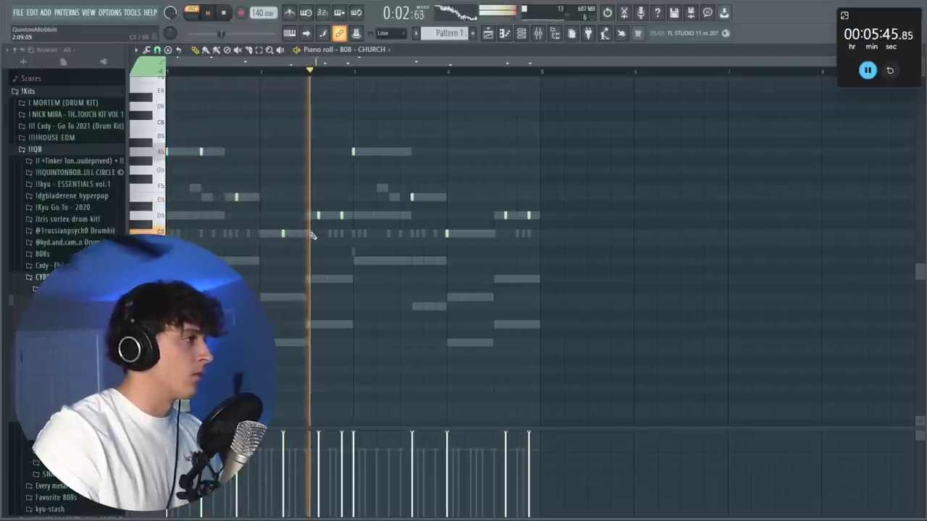
- Clear the 808 notes in bars 3 and 4 and duplicate the two-bar 808 pattern from bars 1 and 2 into them
{"action": "right_click", "coordinate": [411, 197]}
{"action": "right_click", "coordinate": [447, 233]}
{"action": "right_click", "coordinate": [505, 215]}
{"action": "right_click", "coordinate": [528, 215]}
{"action": "key", "text": "ctrl+b"}
{"action": "left_click_drag", "start_coordinate": [348, 152], "coordinate": [353, 153]}
{"action": "key", "text": "ctrl+d"}
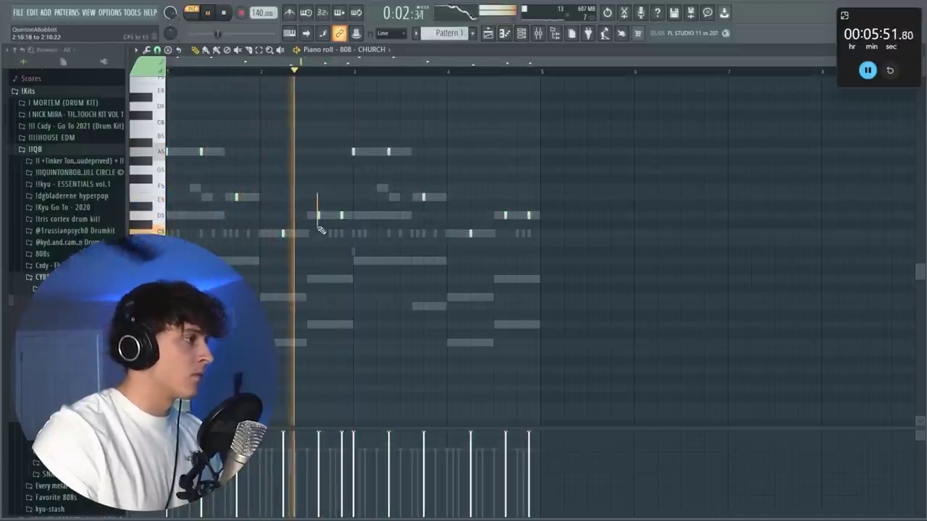
- Raise the first D5 note of the 808 in bar 2 by one octave to D6
{"action": "left_click_drag", "start_coordinate": [319, 216], "coordinate": [324, 214]}
{"action": "key", "text": "ctrl+Up"}
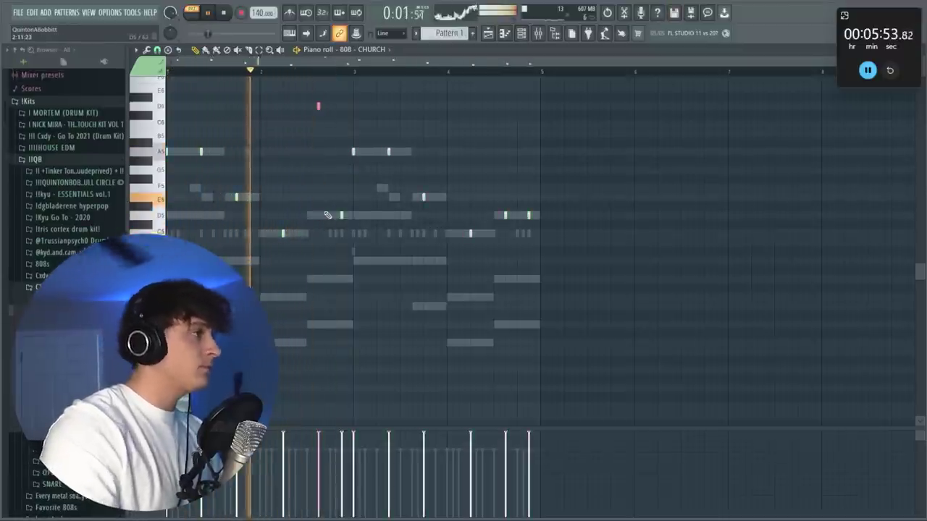
{"action": "left_click", "coordinate": [326, 299], "text": "ctrl"}
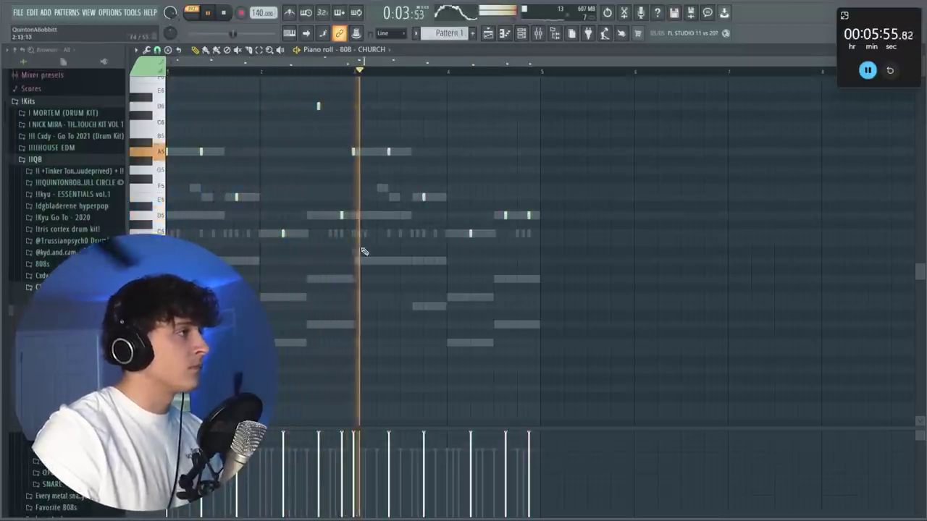
- Place KICK RETRO hits on step 13 of bar 1 and steps 5 and 15 of bar 2 while the pattern plays
{"action": "key", "text": "F6"}
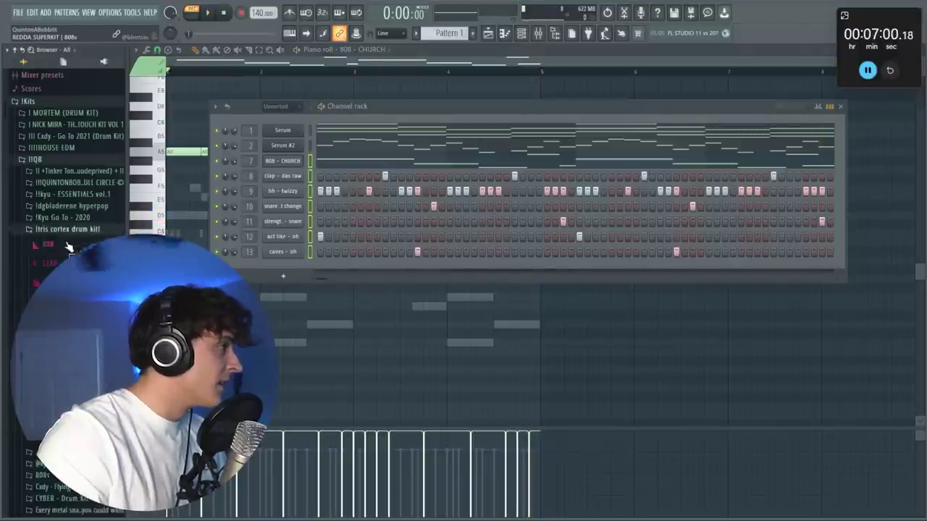
{"action": "key", "text": "space"}
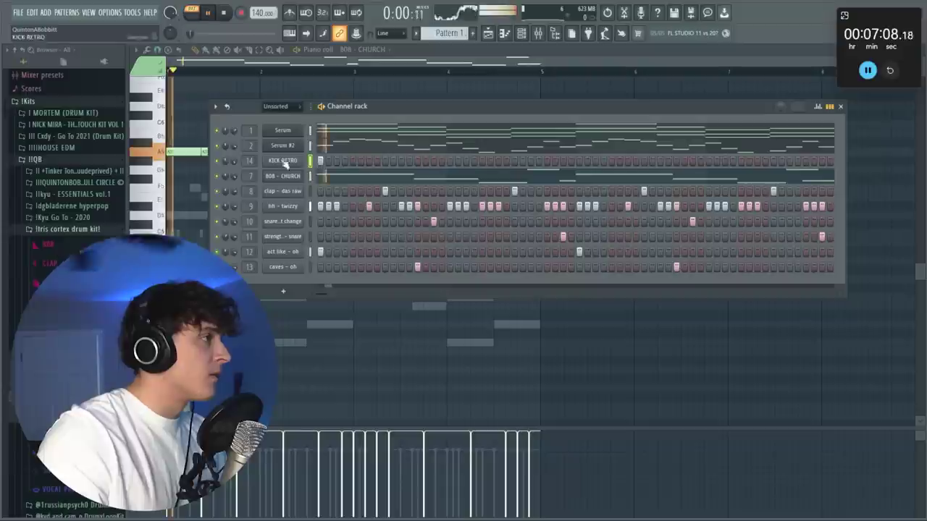
{"action": "left_click", "coordinate": [418, 161]}
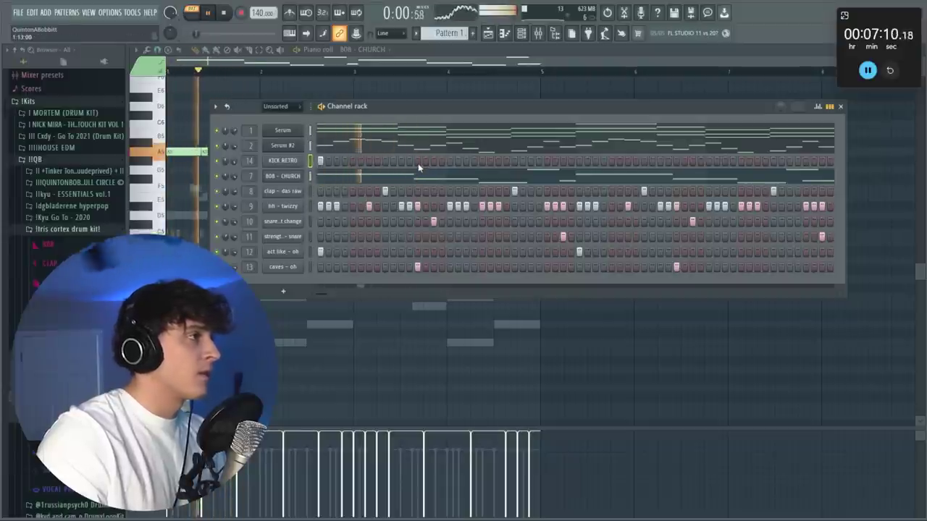
{"action": "left_click", "coordinate": [482, 161]}
{"action": "left_click", "coordinate": [563, 161]}
{"action": "left_click", "coordinate": [578, 160]}
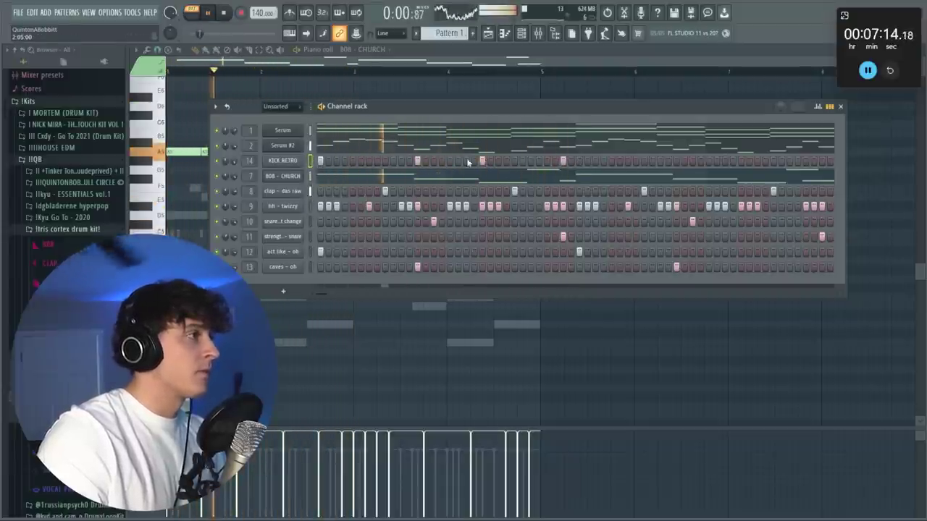
- Duplicate the two-bar KICK RETRO pattern from bars 1 and 2 into bars 3 and 4 and restart playback
{"action": "right_click", "coordinate": [297, 160]}
{"action": "left_click", "coordinate": [329, 166]}
{"action": "left_click_drag", "start_coordinate": [355, 72], "coordinate": [168, 72]}
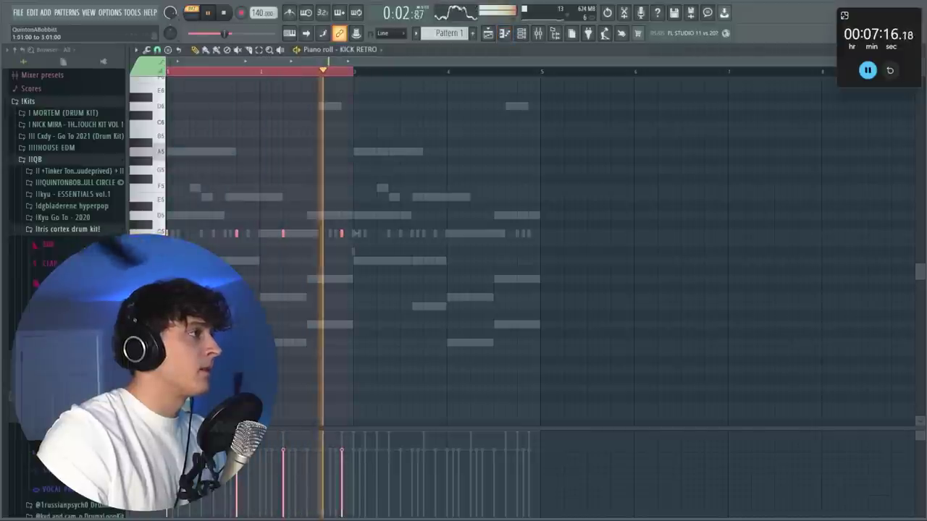
{"action": "key", "text": "ctrl+b"}
{"action": "key", "text": "space"}
{"action": "key", "text": "ctrl+d"}
{"action": "key", "text": "space"}
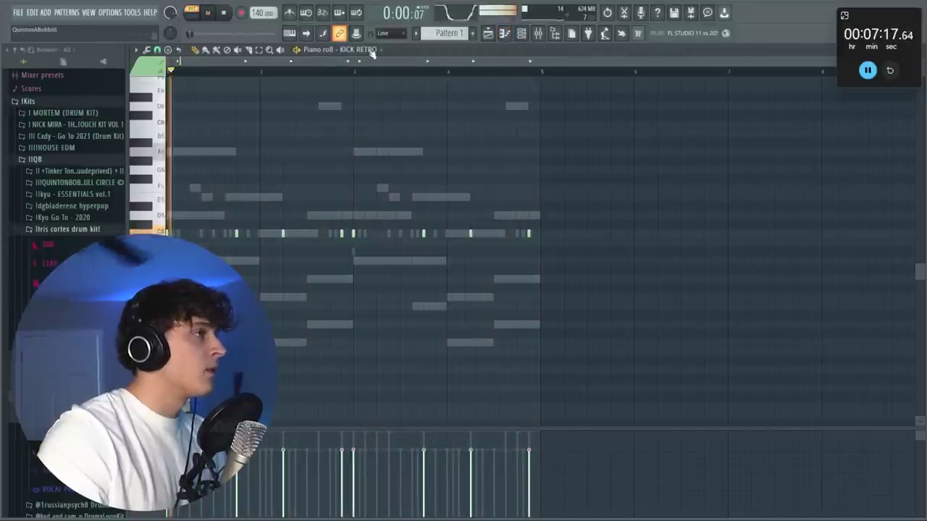
- Set the kick's mixer track, Insert 14, to about 1.2 dB and adjust the 808 - CHURCH track level
{"action": "left_click", "coordinate": [523, 34]}
{"action": "left_click", "coordinate": [548, 33]}
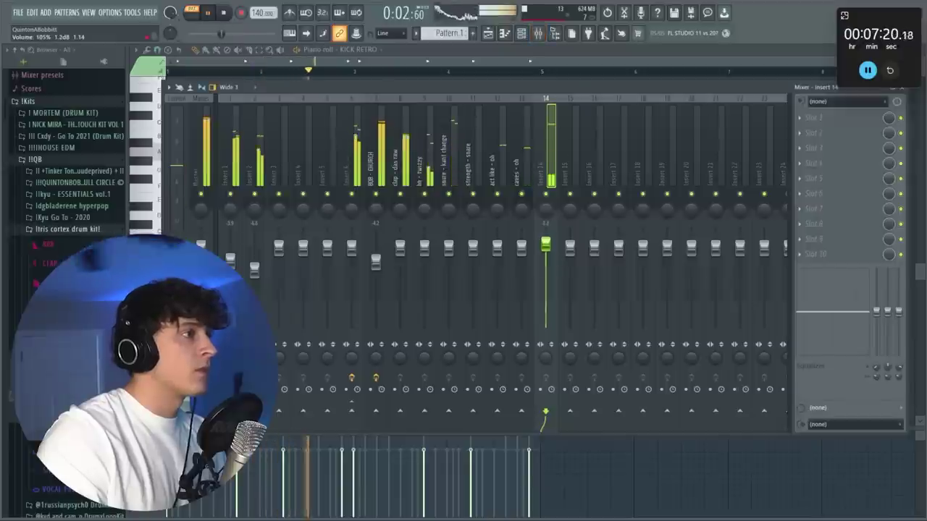
{"action": "left_click", "coordinate": [375, 262]}
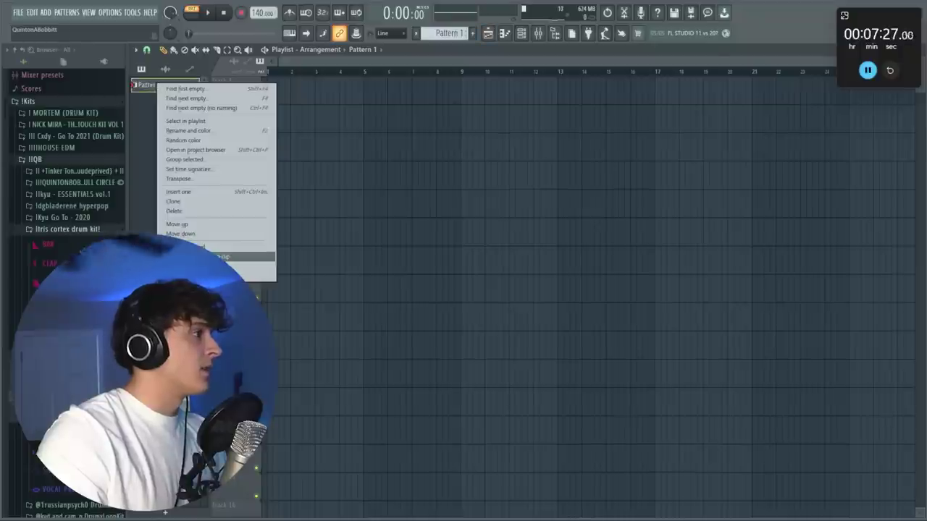
- Split Pattern 1 by channel and place the resulting patterns on Tracks 1 to 10 of the playlist, starting at bar 1
{"action": "left_click", "coordinate": [232, 257]}
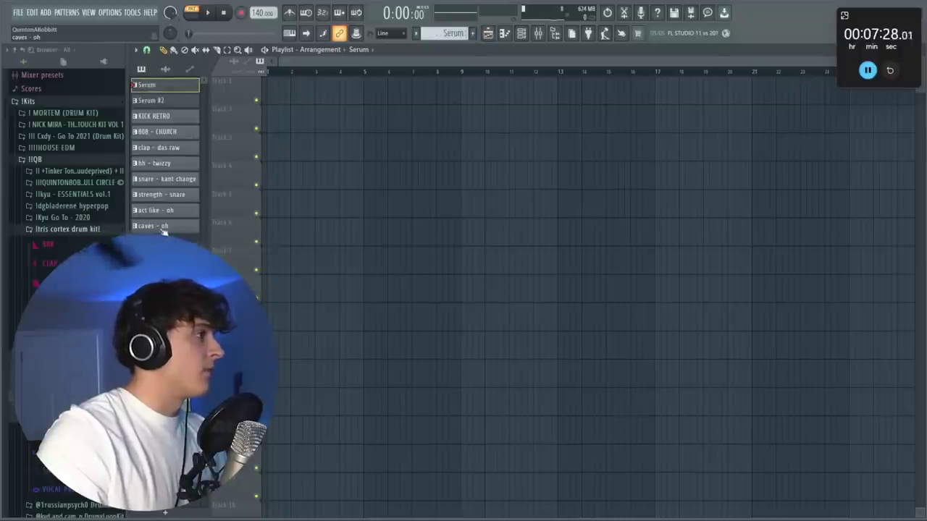
{"action": "left_click_drag", "start_coordinate": [156, 87], "coordinate": [272, 83]}
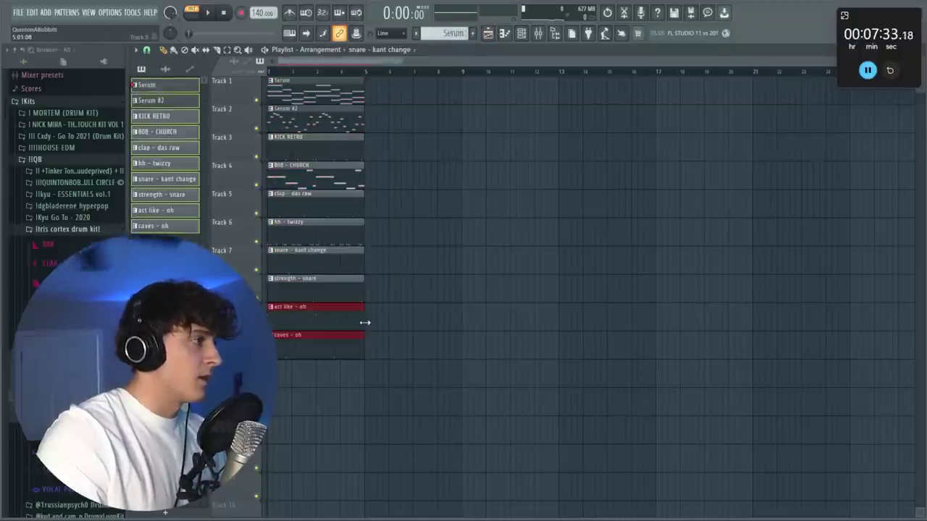
- Duplicate the four-bar block of all tracks six times and erase the kick, 808 and drum clips from bars 1 to 8
{"action": "left_click_drag", "start_coordinate": [517, 414], "coordinate": [322, 66]}
{"action": "key", "text": "ctrl+b"}
{"action": "key", "text": "ctrl+b"}
{"action": "key", "text": "ctrl+b"}
{"action": "key", "text": "ctrl+b"}
{"action": "key", "text": "ctrl+b"}
{"action": "key", "text": "ctrl+b"}
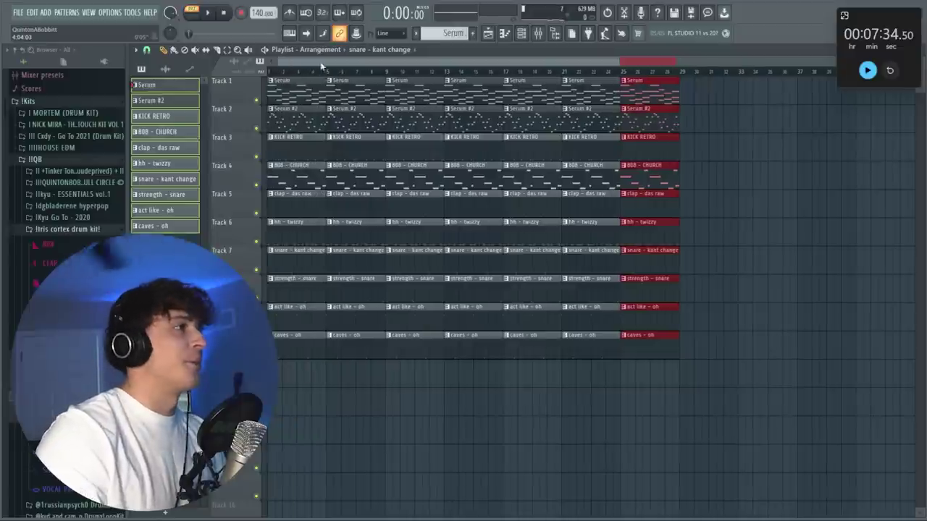
{"action": "mouse_move", "coordinate": [293, 344]}
{"action": "left_mouse_down"}
{"action": "mouse_move", "coordinate": [284, 233]}
{"action": "mouse_move", "coordinate": [292, 156]}
{"action": "mouse_move", "coordinate": [357, 391]}
{"action": "left_mouse_up"}
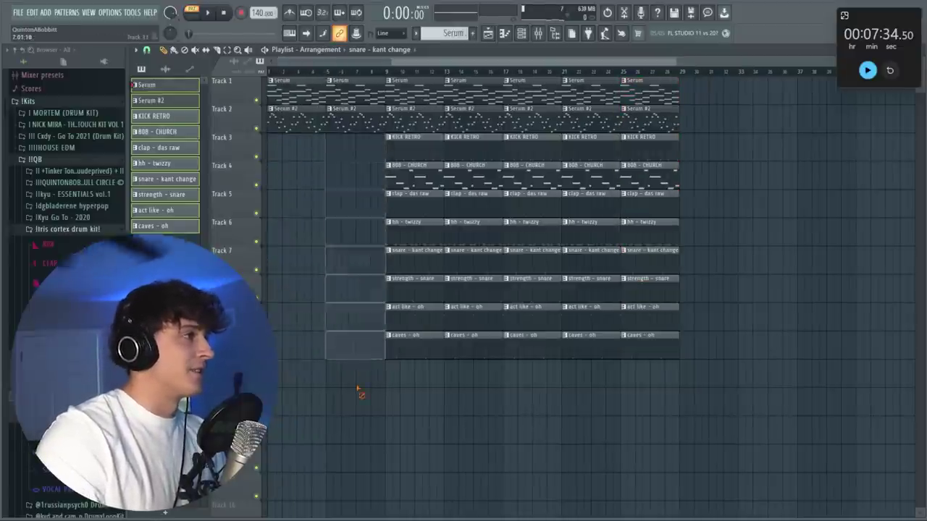
- Make the first Serum #2 clip on Track 2 unique, replace the clip at bar 5 with its copy, and open the new pattern's notes
{"action": "left_click", "coordinate": [270, 110]}
{"action": "left_click", "coordinate": [304, 176]}
{"action": "right_click", "coordinate": [339, 127]}
{"action": "left_click_drag", "start_coordinate": [338, 128], "coordinate": [300, 138]}
{"action": "key", "text": "ctrl+b"}
{"action": "double_click", "coordinate": [300, 132]}
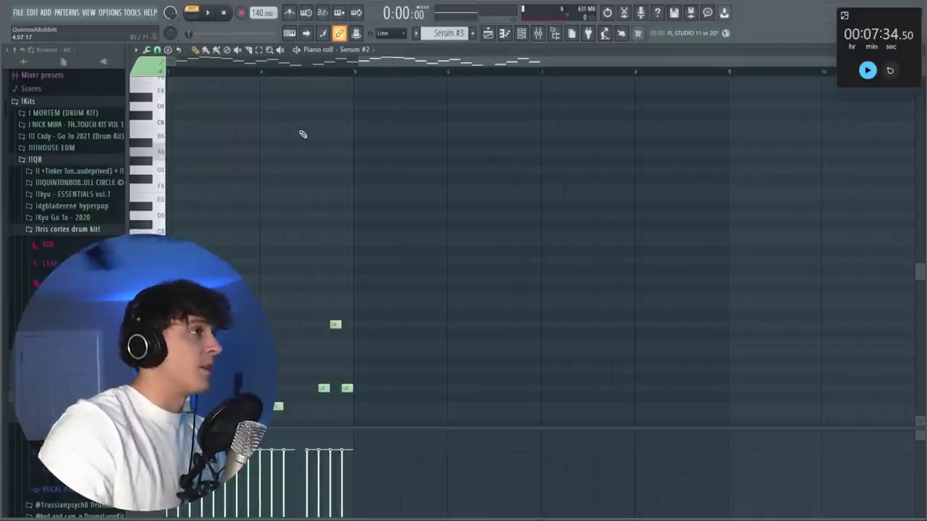
{"action": "left_click", "coordinate": [489, 34]}
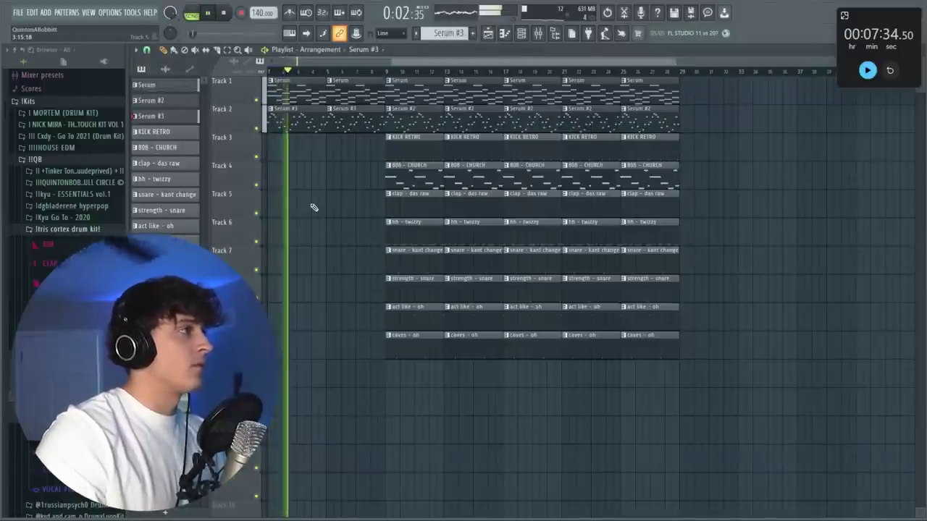
- Move all clips from bars 9 to 16 four bars earlier to start at bar 5, and play the arrangement
{"action": "scroll", "coordinate": [387, 63], "scroll_direction": "right", "scroll_amount": 4}
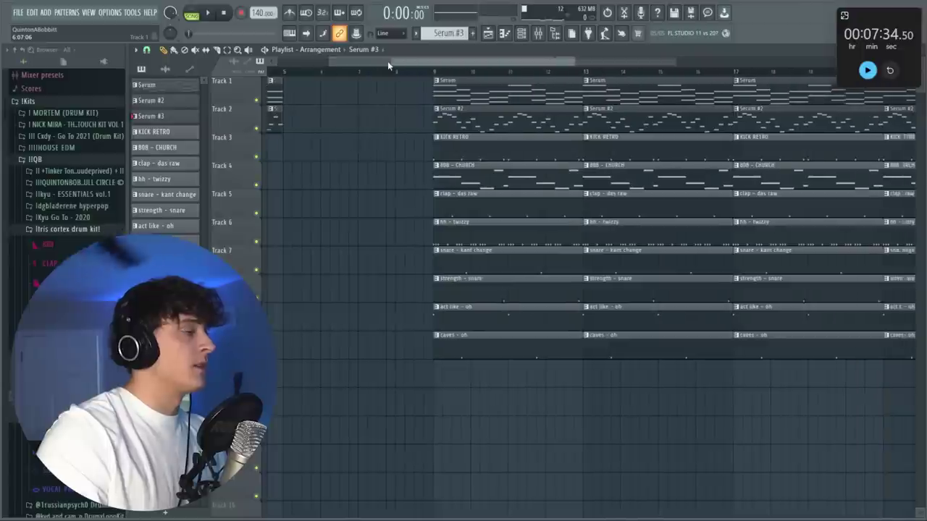
{"action": "scroll", "coordinate": [388, 73], "scroll_direction": "down", "scroll_amount": 5}
{"action": "left_click_drag", "start_coordinate": [414, 403], "coordinate": [478, 97]}
{"action": "left_click_drag", "start_coordinate": [418, 96], "coordinate": [356, 104]}
{"action": "key", "text": "space"}
{"action": "right_click", "coordinate": [477, 160]}
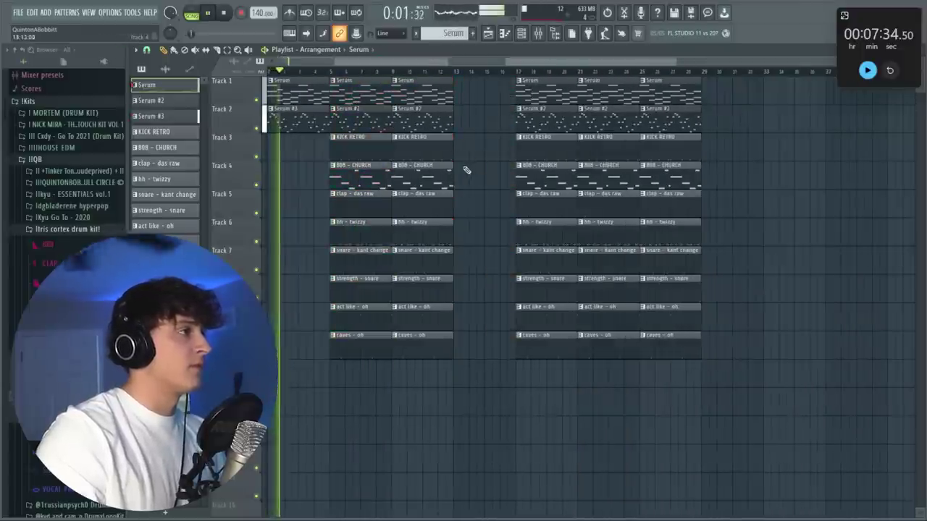
- Make the Serum #2 clip at bar 5 on Track 2 a unique pattern
{"action": "left_click", "coordinate": [333, 108]}
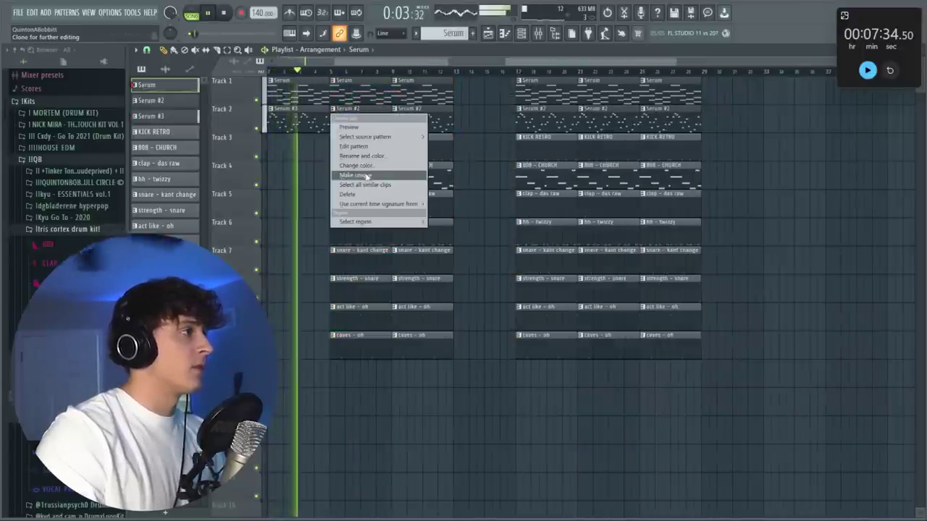
{"action": "left_click", "coordinate": [362, 177]}
{"action": "right_click", "coordinate": [480, 196]}
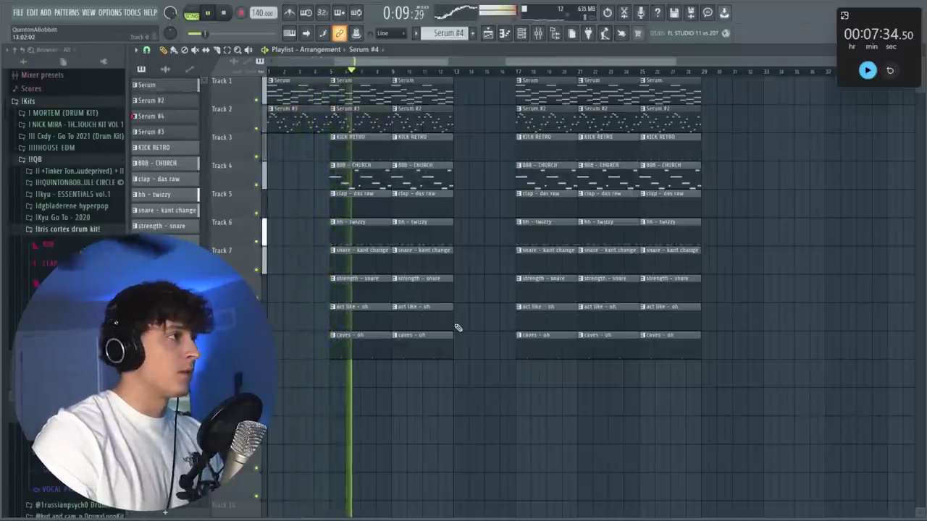
- Copy the full block of clips from bars 5 to 8 into the empty bars 13 to 16
{"action": "left_click_drag", "start_coordinate": [436, 388], "coordinate": [423, 102]}
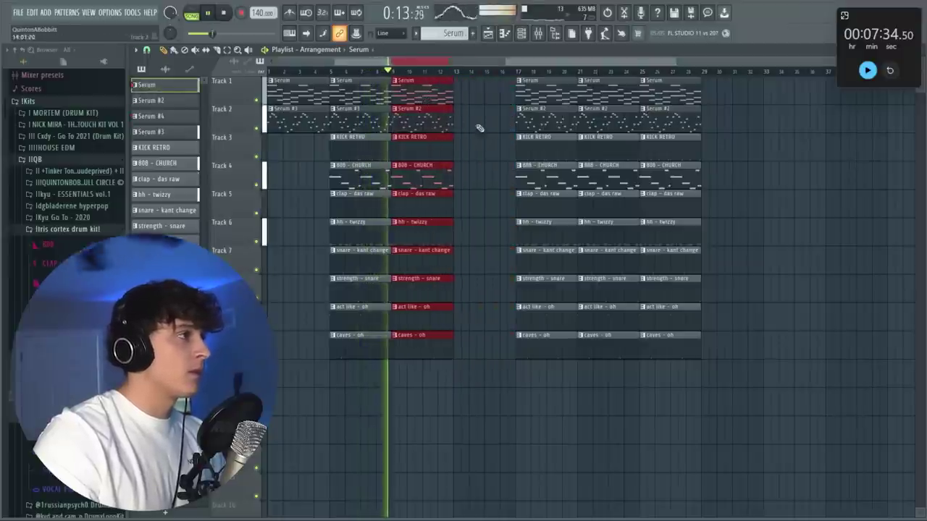
{"action": "left_click", "coordinate": [493, 134], "text": "ctrl"}
{"action": "left_click_drag", "start_coordinate": [342, 403], "coordinate": [347, 89]}
{"action": "mouse_move", "coordinate": [350, 90]}
{"action": "left_mouse_down"}
{"action": "mouse_move", "coordinate": [481, 89]}
{"action": "mouse_move", "coordinate": [473, 90]}
{"action": "left_mouse_up"}
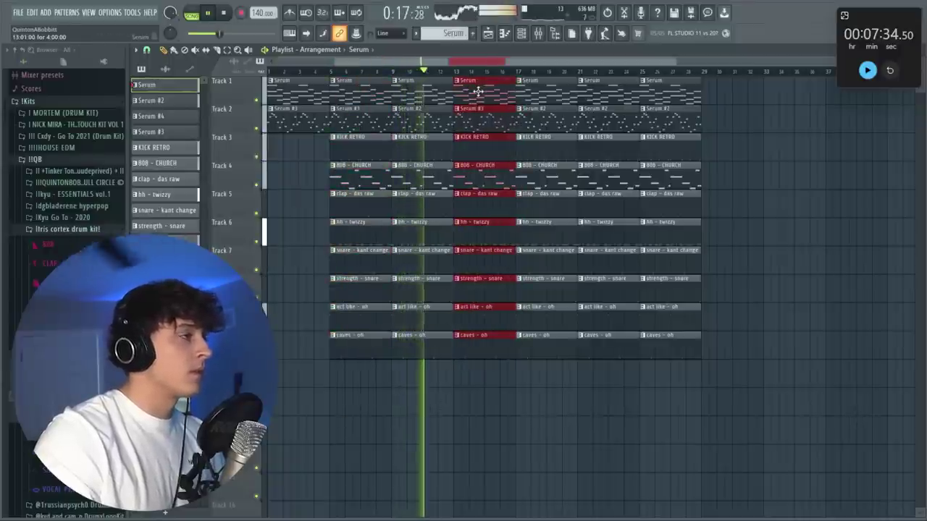
- Remove the Serum melody and KICK RETRO clips from bars 13 to 16 and clear the selection
{"action": "right_click", "coordinate": [491, 129]}
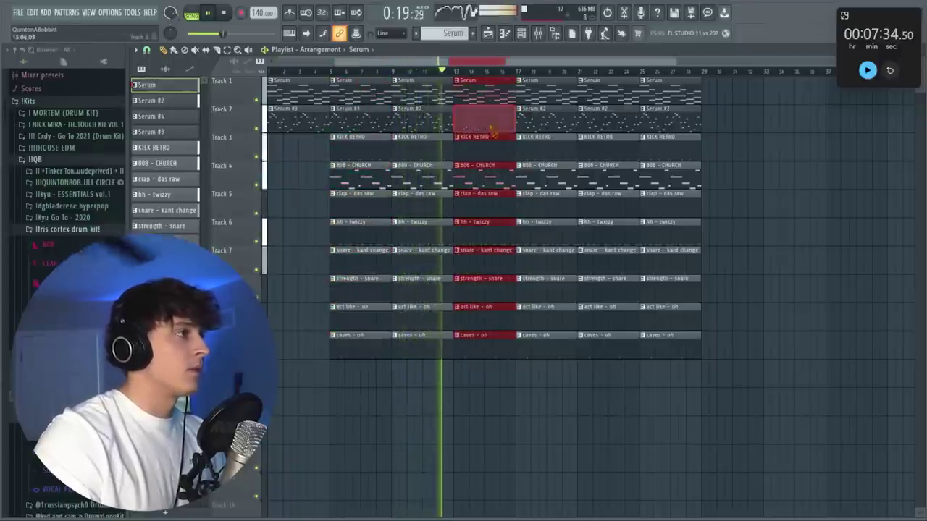
{"action": "right_click", "coordinate": [491, 145]}
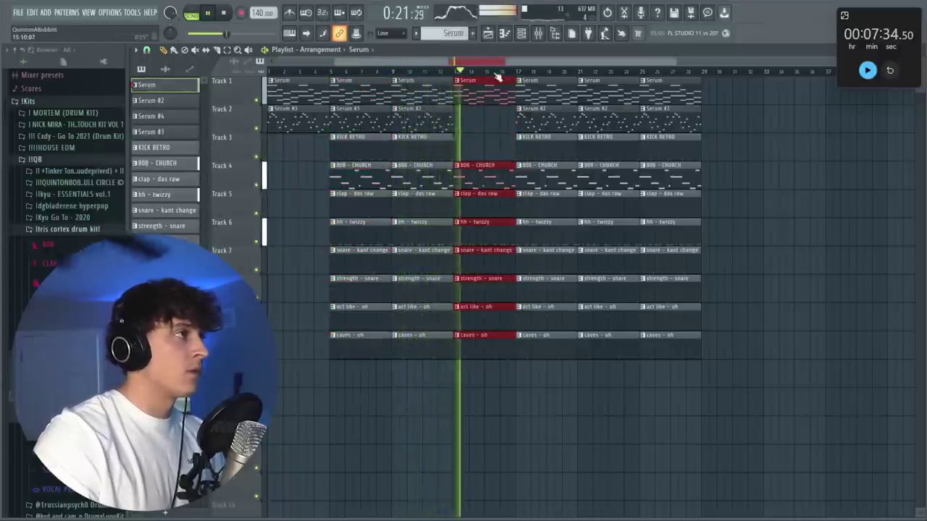
{"action": "scroll", "coordinate": [496, 75], "scroll_direction": "up", "scroll_amount": 2}
{"action": "left_click", "coordinate": [490, 143], "text": "ctrl"}
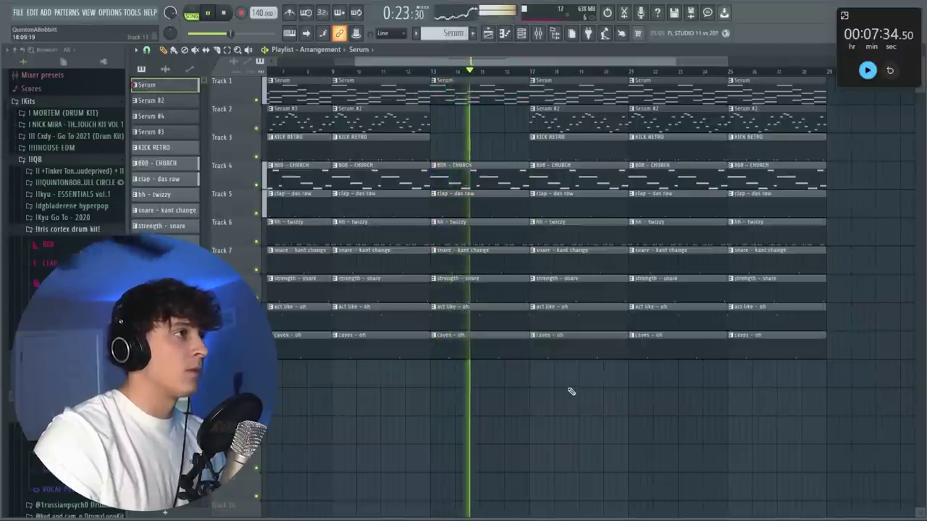
- Duplicate sections of the clips to extend the arrangement through bar 88, and save the project as 4am - 140BPM amin
{"action": "left_click_drag", "start_coordinate": [570, 391], "coordinate": [565, 78]}
{"action": "left_click_drag", "start_coordinate": [544, 386], "coordinate": [486, 80]}
{"action": "key", "text": "ctrl+b"}
{"action": "left_click", "coordinate": [526, 180]}
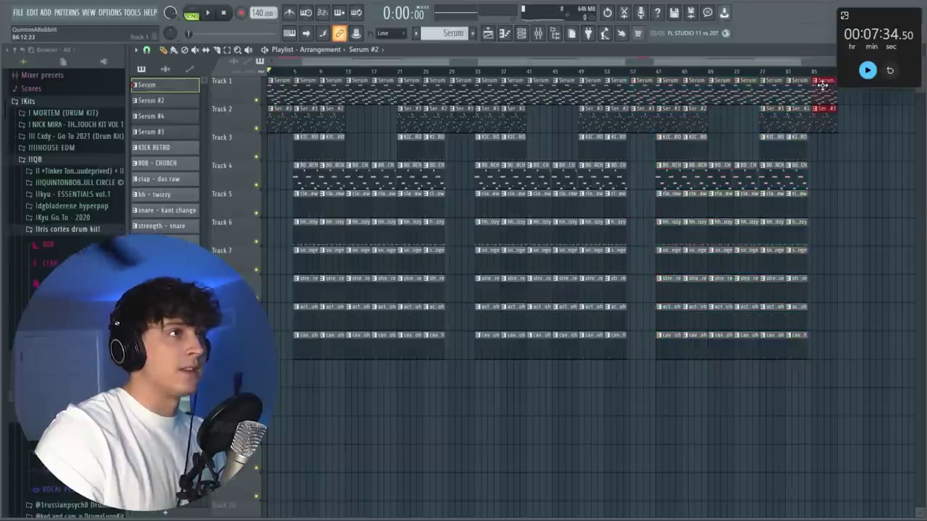
{"action": "key", "text": "ctrl+shift+s"}
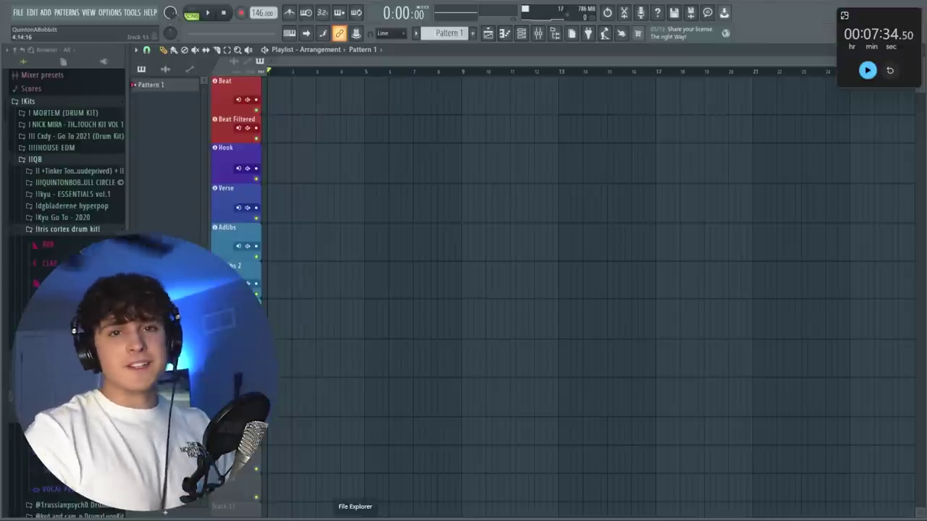
- Import the 4am - 140BPM amin MP3 from the Beats folder onto the Beat track at bar 1 and set the tempo to 140 BPM
{"action": "left_click", "coordinate": [354, 518]}
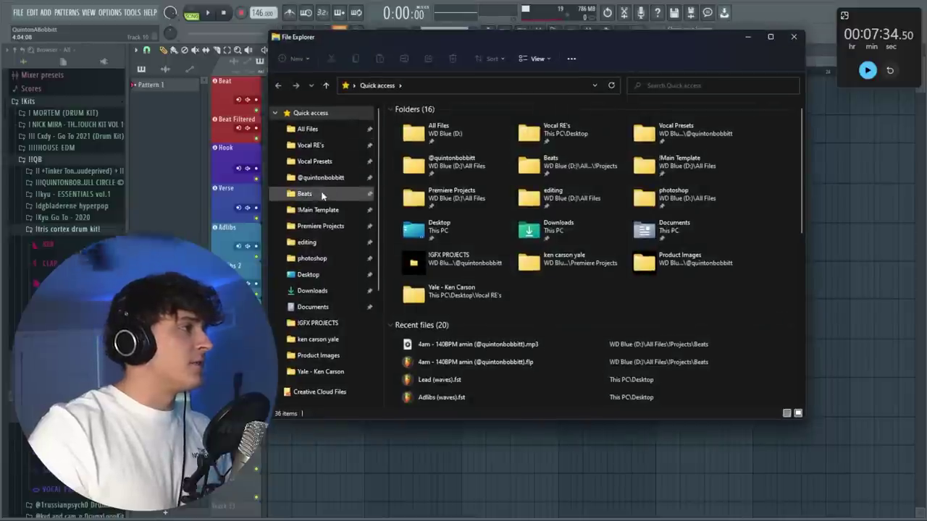
{"action": "left_click", "coordinate": [304, 193]}
{"action": "left_click_drag", "start_coordinate": [429, 127], "coordinate": [269, 101]}
{"action": "left_click_drag", "start_coordinate": [258, 13], "coordinate": [259, 20]}
- Slip the audio inside the Beat clip slightly earlier so its drop lines up with the start of bar 5
{"action": "left_click", "coordinate": [365, 72]}
{"action": "scroll", "coordinate": [366, 74], "scroll_direction": "up", "scroll_amount": 10}
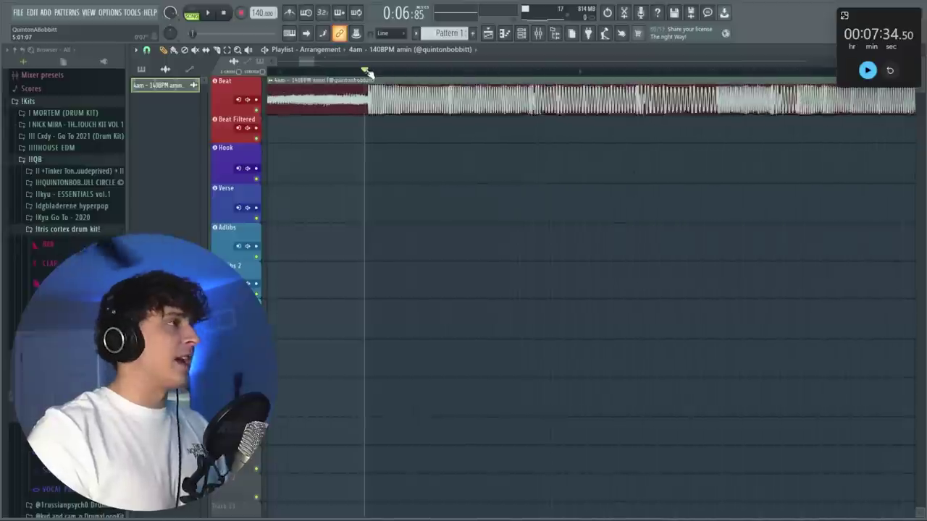
{"action": "scroll", "coordinate": [368, 76], "scroll_direction": "up", "scroll_amount": 2}
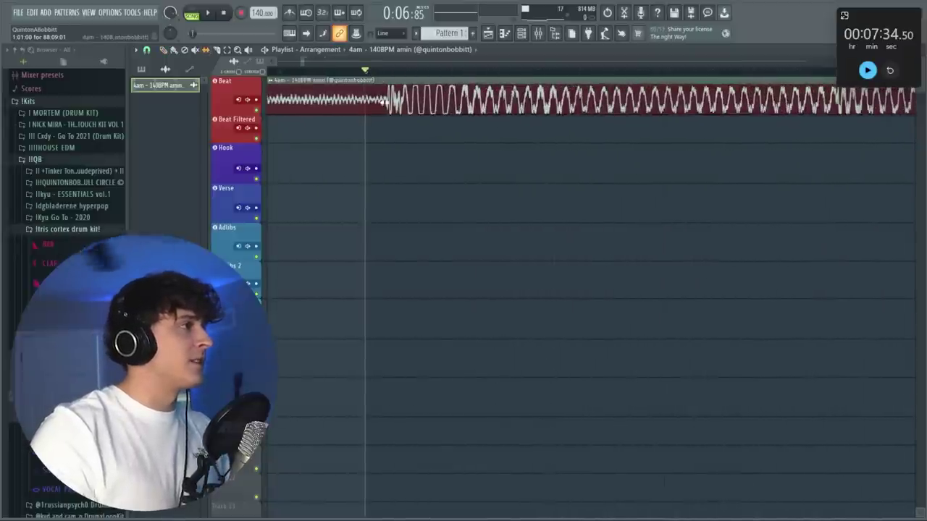
{"action": "left_click_drag", "start_coordinate": [414, 107], "coordinate": [397, 110]}
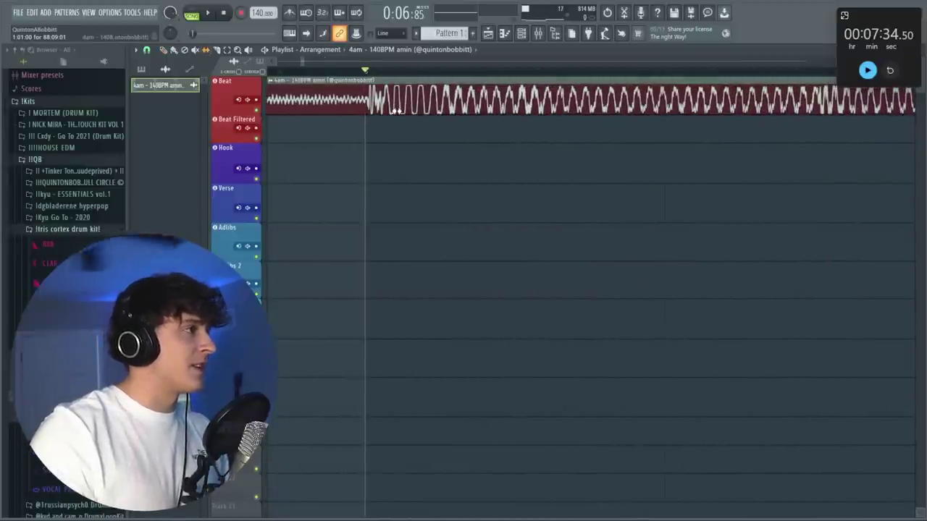
{"action": "scroll", "coordinate": [362, 73], "scroll_direction": "down", "scroll_amount": 3}
{"action": "scroll", "coordinate": [360, 74], "scroll_direction": "down", "scroll_amount": 4}
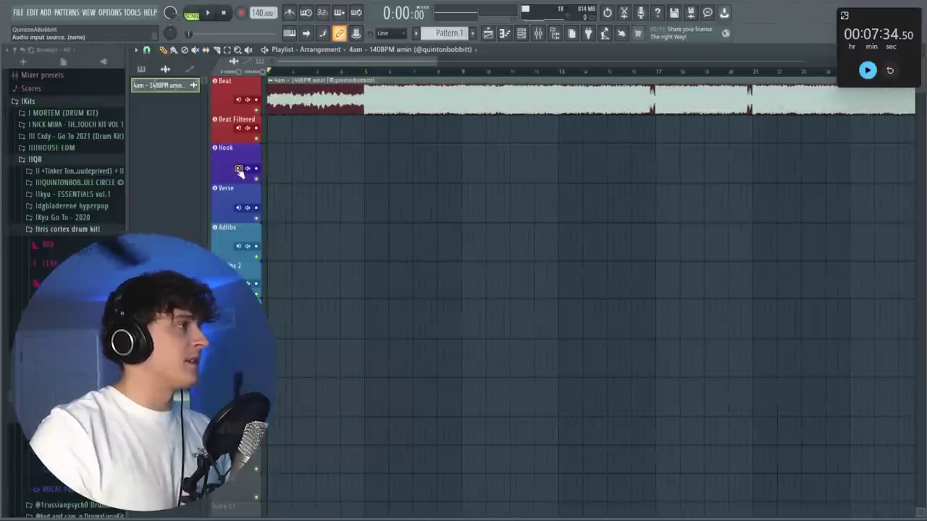
- Set the Hook mixer track's Delay 1/8 send to 0% and route its delay through Delay 1/4 instead
{"action": "left_click", "coordinate": [538, 33]}
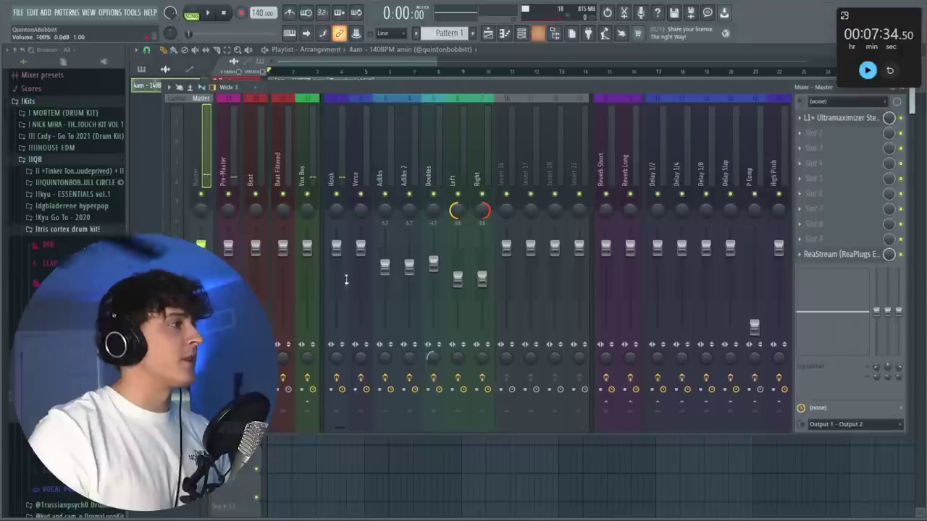
{"action": "left_click", "coordinate": [330, 174]}
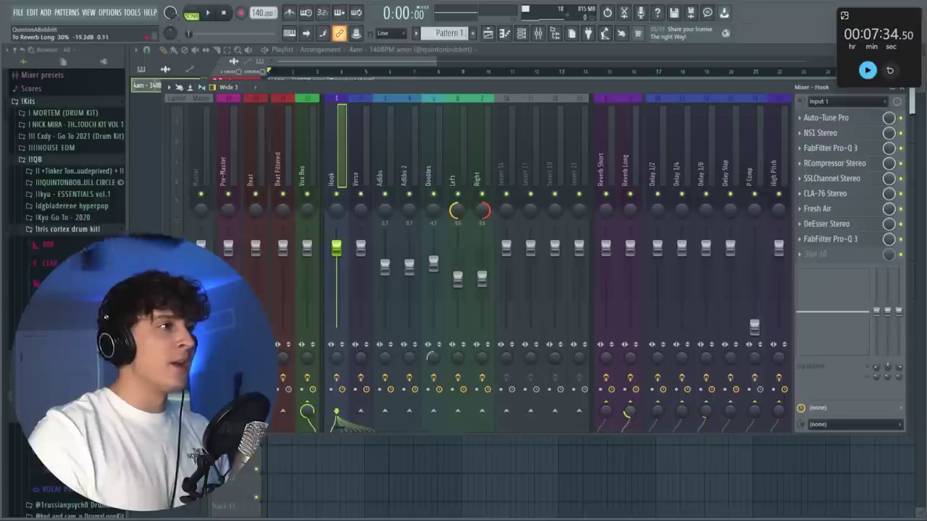
{"action": "right_click", "coordinate": [710, 411]}
{"action": "left_click_drag", "start_coordinate": [703, 411], "coordinate": [704, 428]}
{"action": "right_click", "coordinate": [704, 411]}
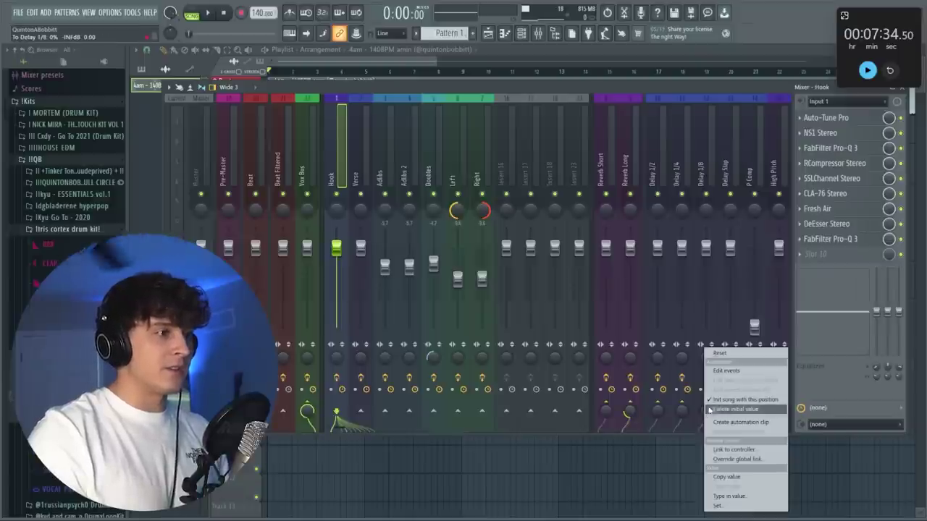
{"action": "left_click", "coordinate": [727, 410]}
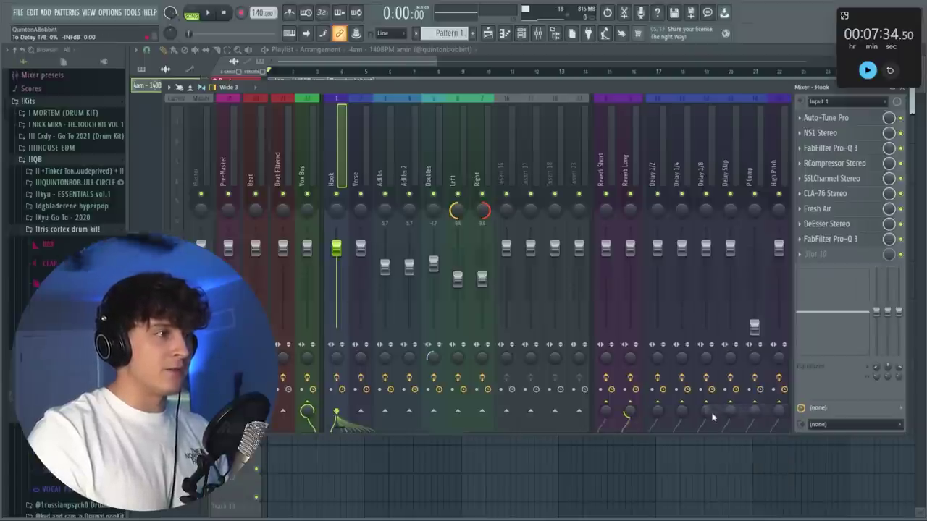
{"action": "left_click", "coordinate": [674, 148]}
{"action": "left_click", "coordinate": [734, 188]}
- Set the key of Auto-Tune Pro on the Hook track to A and return to the playlist
{"action": "left_click", "coordinate": [335, 167]}
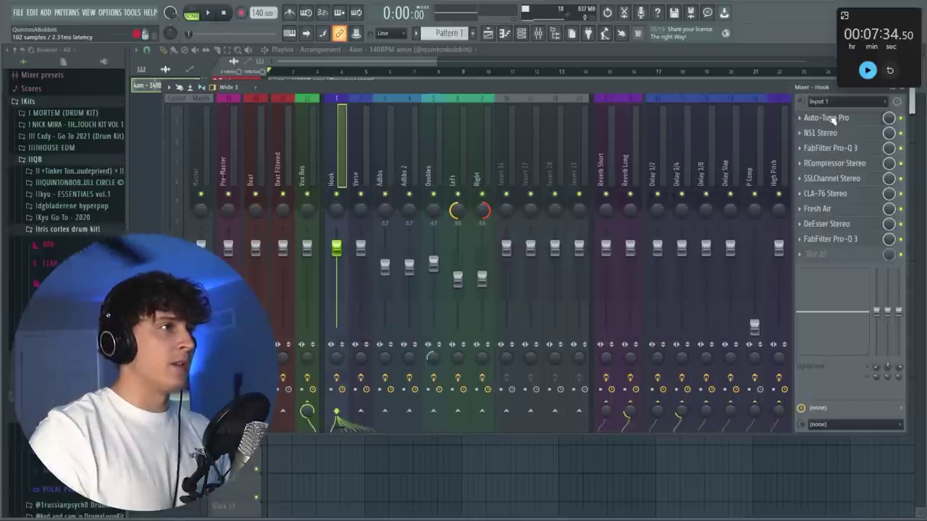
{"action": "left_click", "coordinate": [543, 176]}
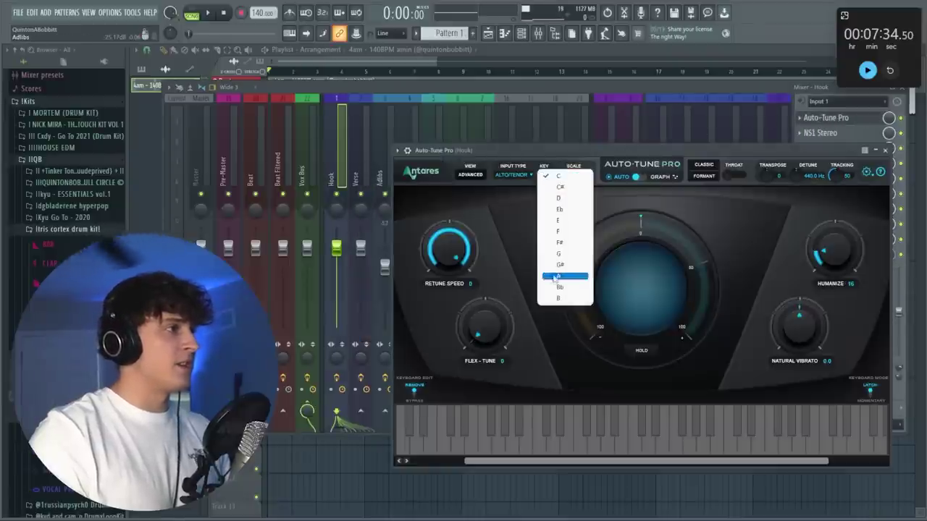
{"action": "left_click", "coordinate": [555, 276]}
{"action": "left_click_drag", "start_coordinate": [870, 159], "coordinate": [780, 142]}
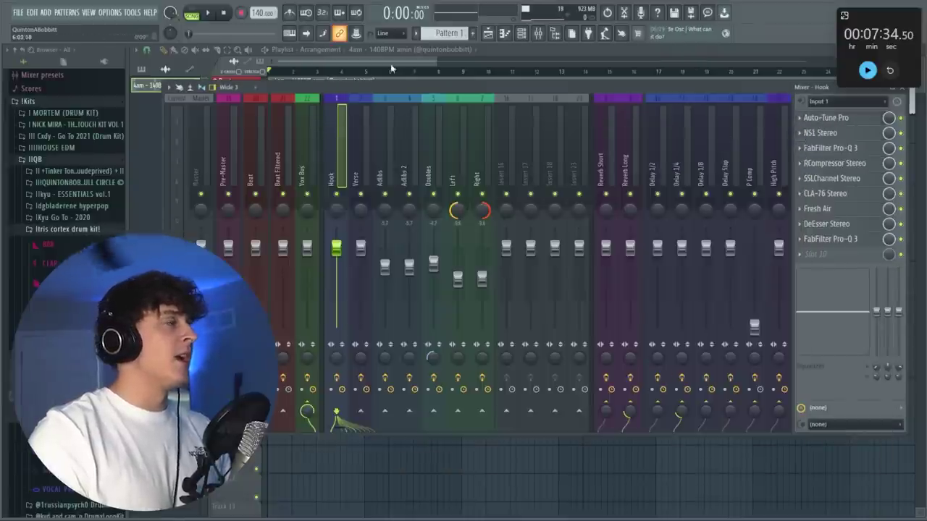
{"action": "left_click", "coordinate": [390, 63]}
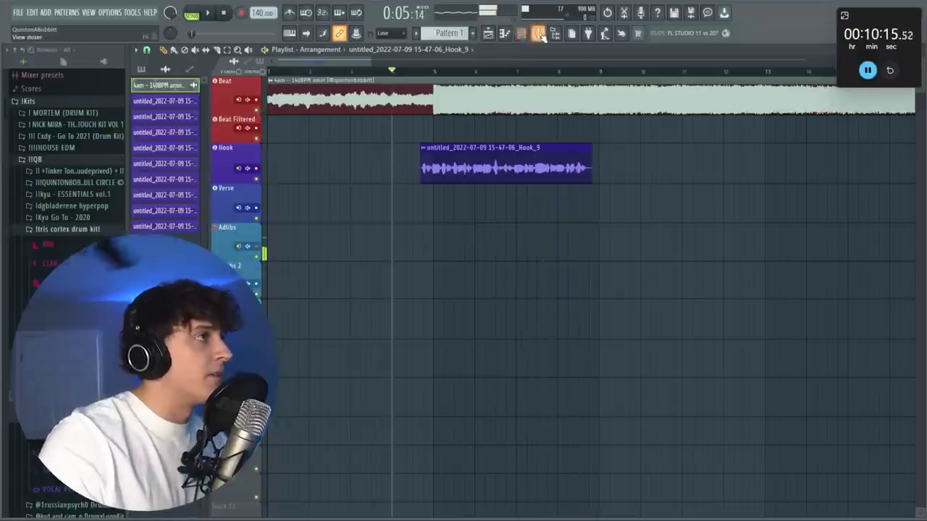
- Open Auto-Tune Pro on the Adlibs mixer track and bring up its key choices
{"action": "left_click", "coordinate": [537, 34]}
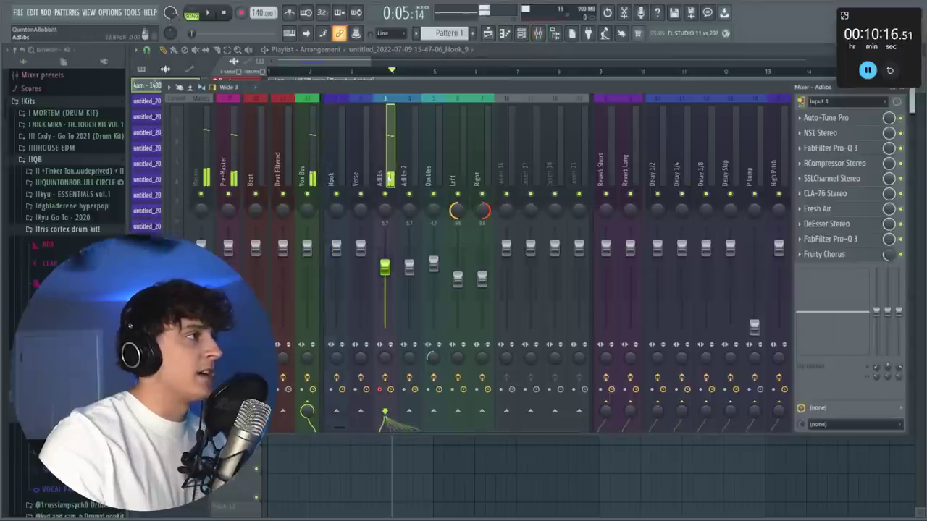
{"action": "left_click", "coordinate": [839, 119]}
{"action": "left_click", "coordinate": [550, 176]}
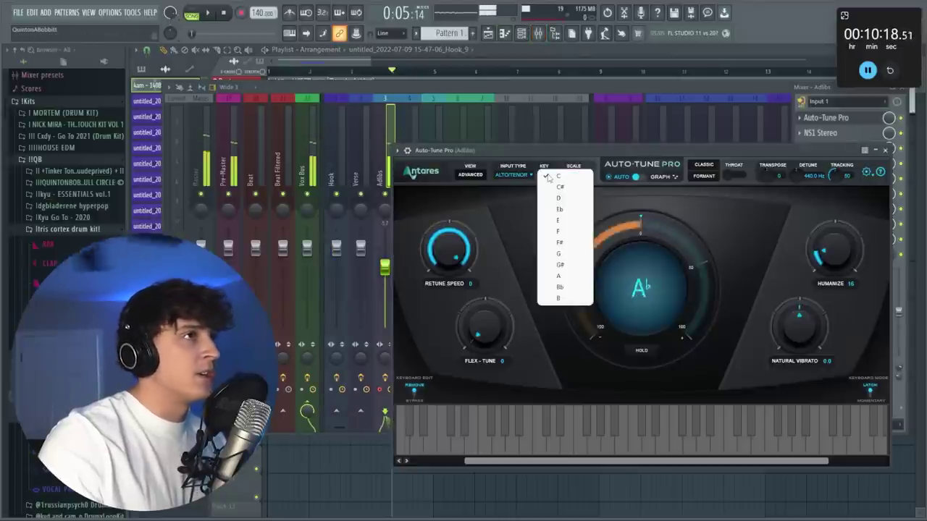
{"action": "left_click_drag", "start_coordinate": [634, 150], "coordinate": [574, 134]}
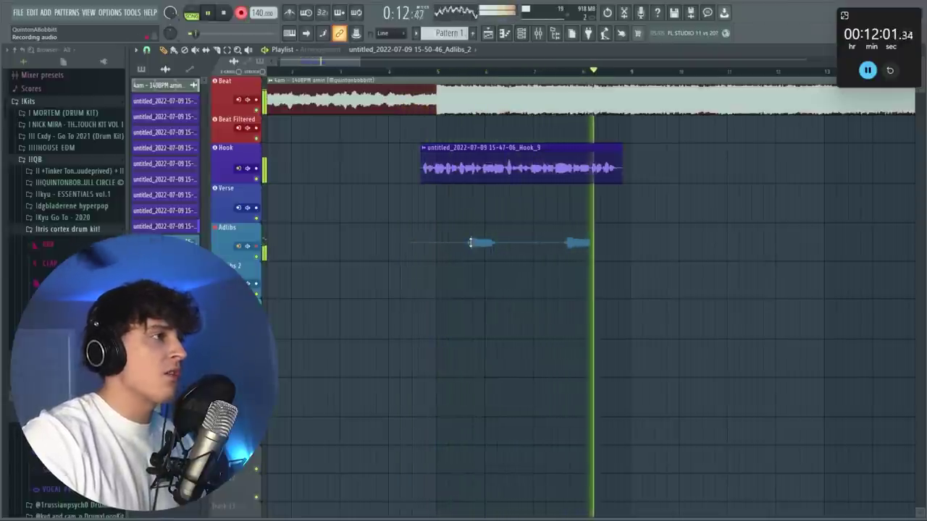
- Finish recording the ad-lib take under the first hook on the Adlibs track and switch to the mixer
{"action": "key", "text": "space"}
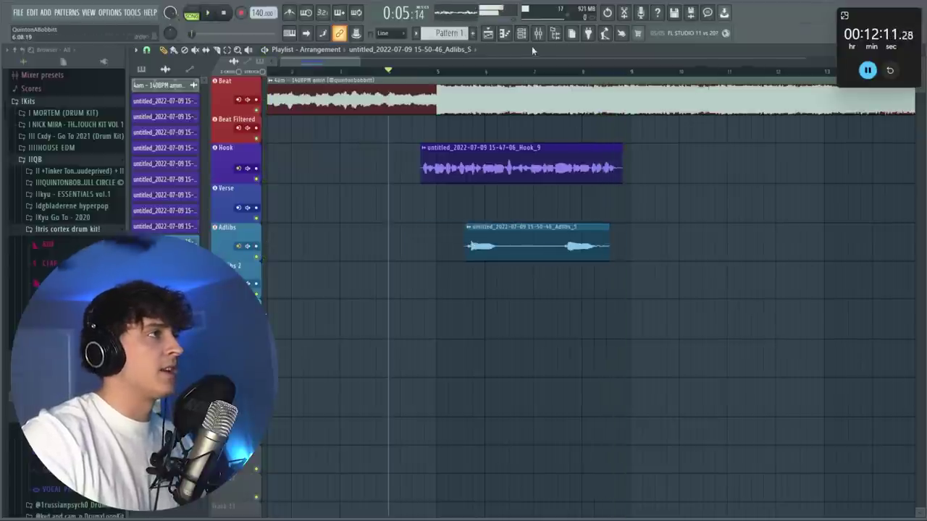
{"action": "key", "text": "F9"}
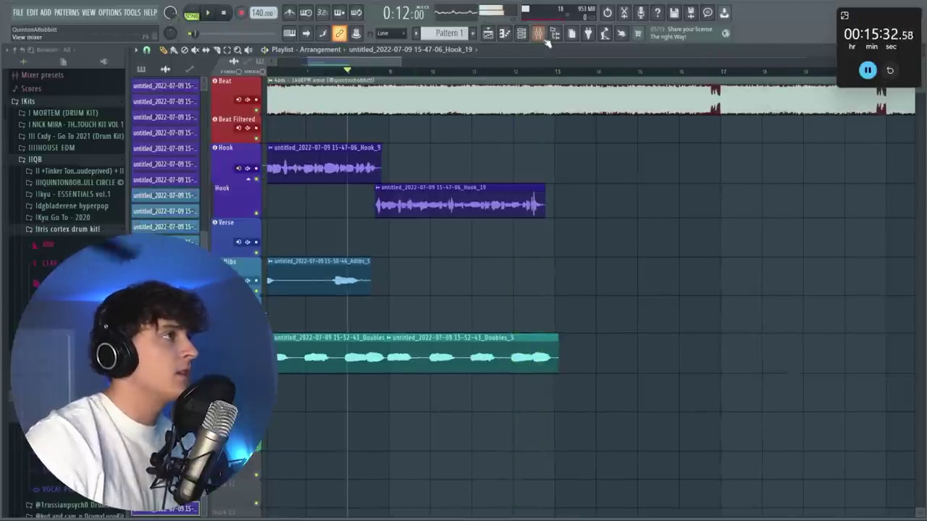
- Open Auto-Tune Pro on the Adlibs 2 mixer track and bring up its key choices
{"action": "left_click", "coordinate": [540, 36]}
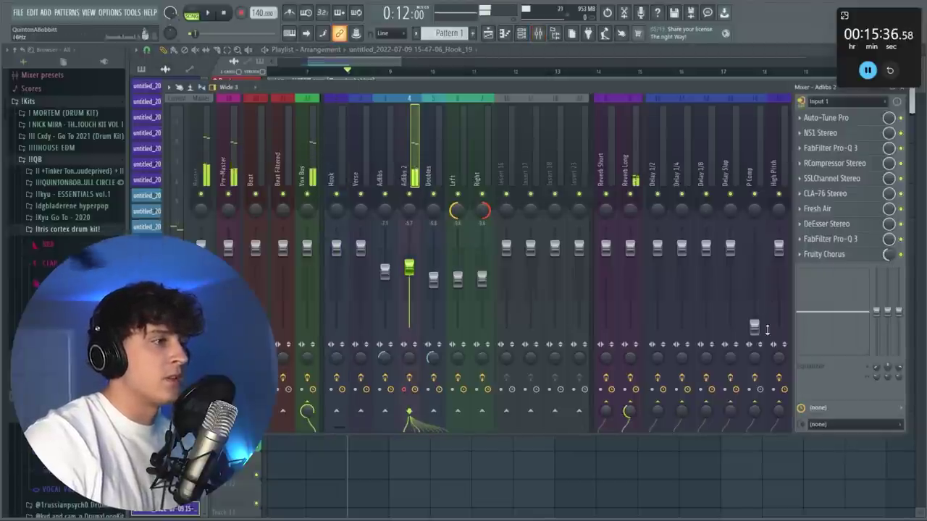
{"action": "left_click", "coordinate": [820, 118]}
{"action": "left_click", "coordinate": [548, 176]}
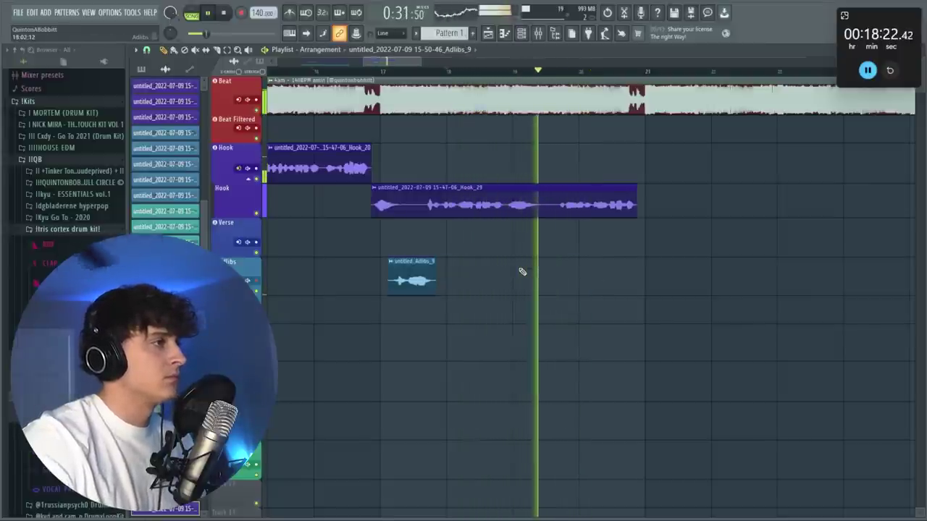
- Extend the end of the Beat intro clip closer to bar 5, leaving a short gap before the drop
{"action": "key", "text": "space"}
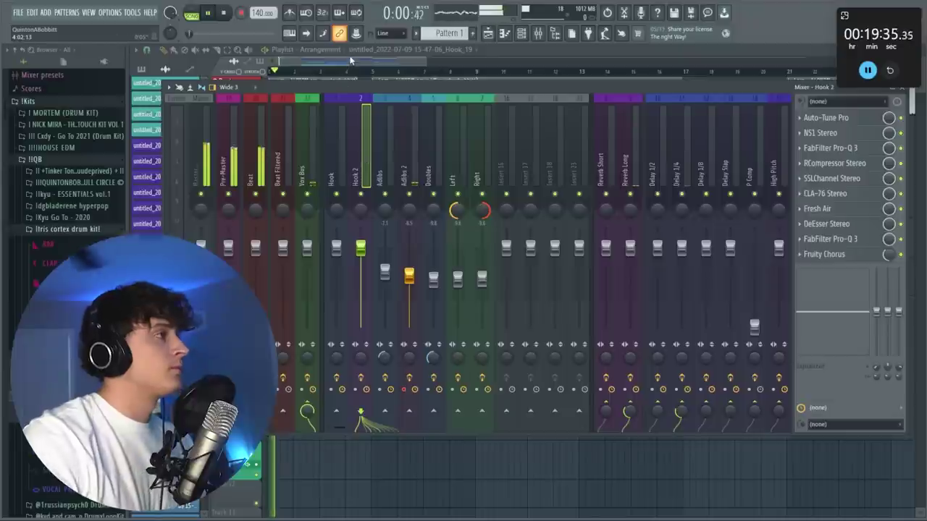
{"action": "key", "text": "F9"}
{"action": "scroll", "coordinate": [371, 78], "scroll_direction": "up", "scroll_amount": 3}
{"action": "scroll", "coordinate": [371, 77], "scroll_direction": "up", "scroll_amount": 1}
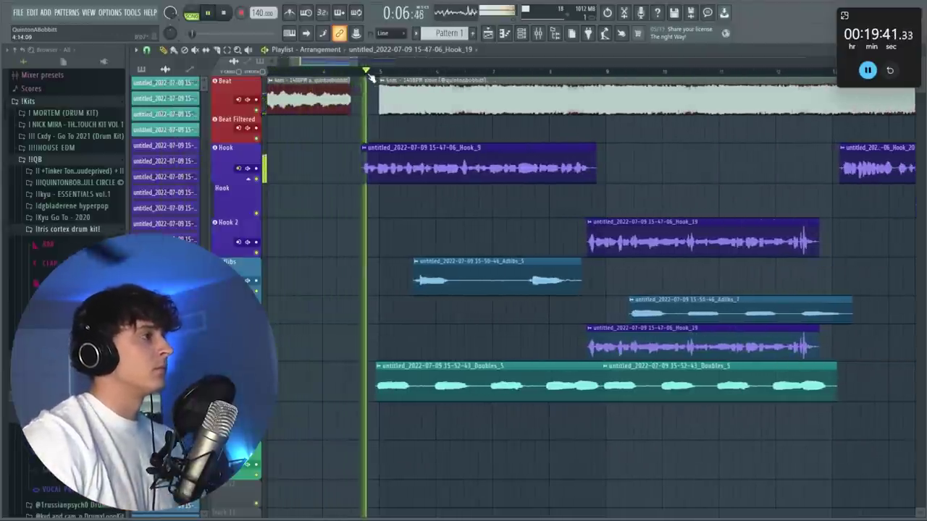
{"action": "left_click_drag", "start_coordinate": [351, 104], "coordinate": [364, 106]}
{"action": "scroll", "coordinate": [343, 87], "scroll_direction": "down", "scroll_amount": 3}
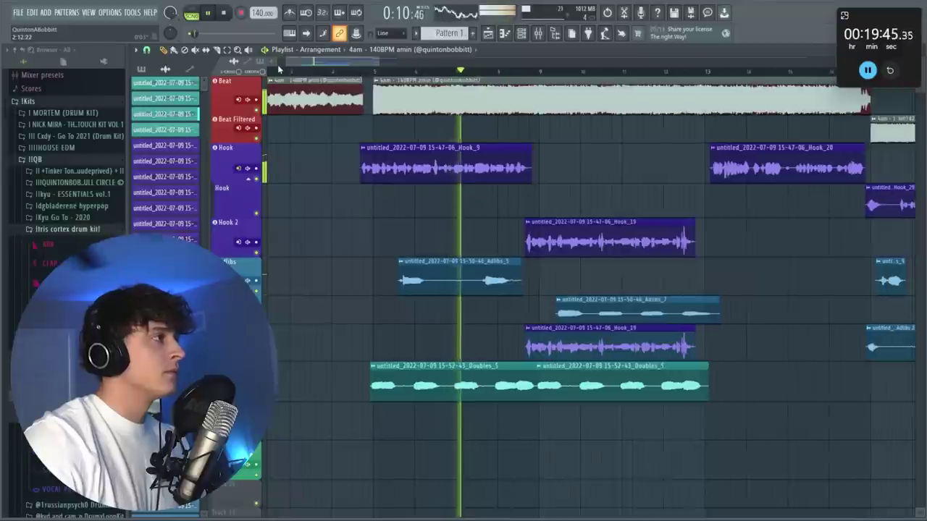
- Lower the Adlibs 2 mixer volume to about -9.5 dB and select the Hook 2 track
{"action": "left_click", "coordinate": [547, 40]}
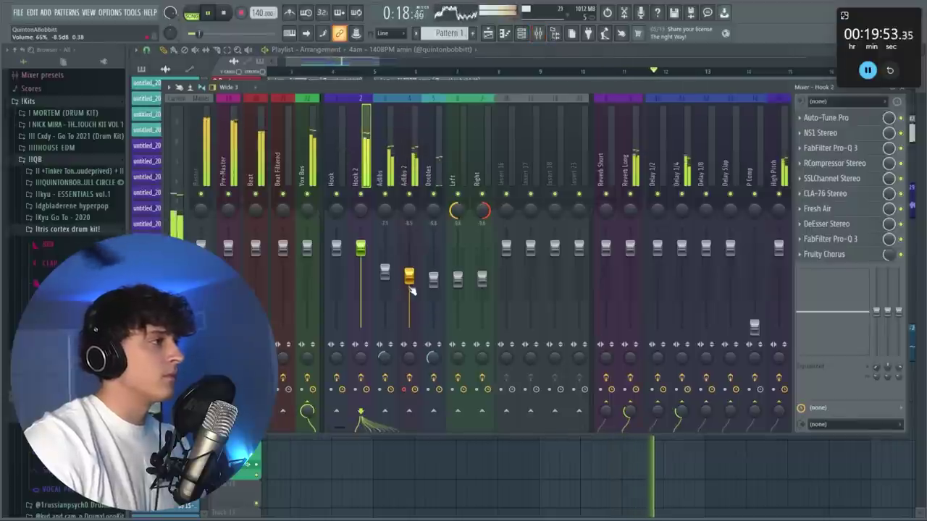
{"action": "left_click_drag", "start_coordinate": [409, 281], "coordinate": [409, 284]}
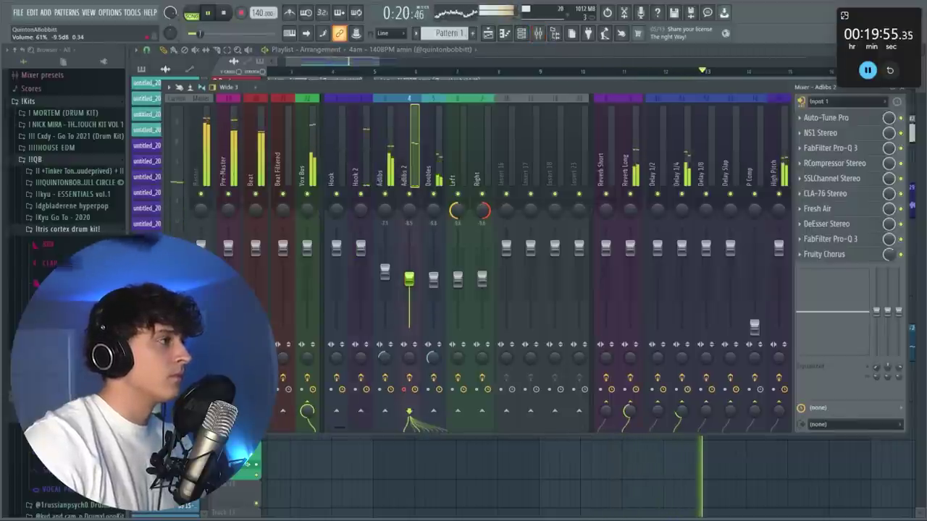
{"action": "left_click", "coordinate": [362, 176]}
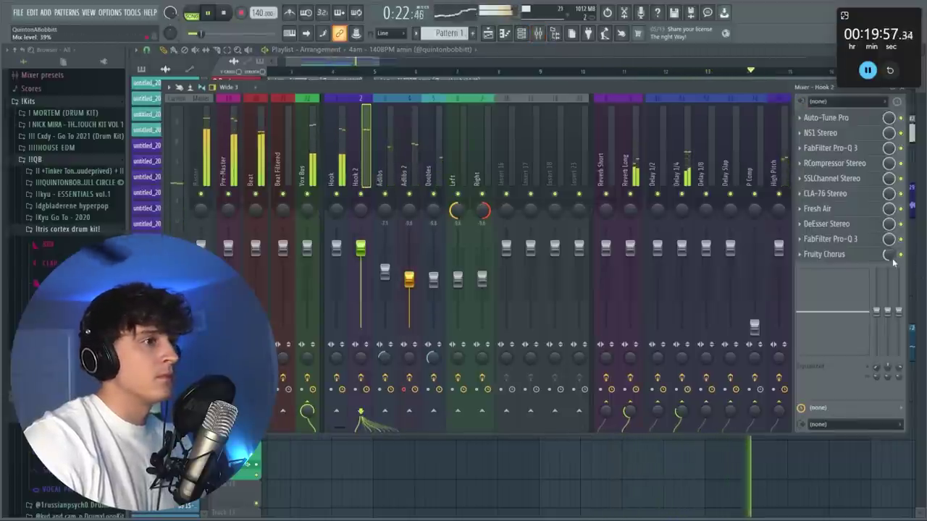
- Follow the playback of the vocal arrangement in the playlist through the filtered beat section starting at bar 17
{"action": "left_click_drag", "start_coordinate": [337, 63], "coordinate": [368, 67]}
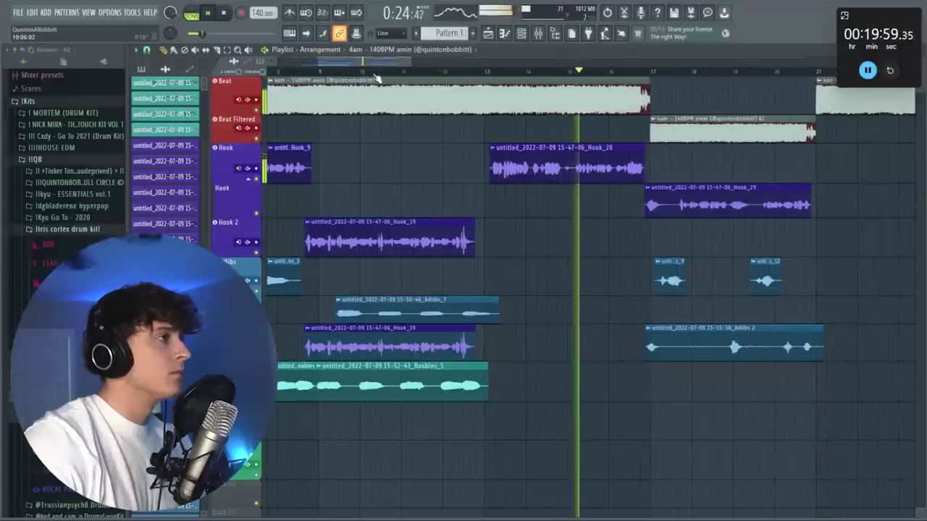
{"action": "scroll", "coordinate": [375, 76], "scroll_direction": "down", "scroll_amount": 2}
{"action": "scroll", "coordinate": [375, 77], "scroll_direction": "down", "scroll_amount": 1}
{"action": "left_click_drag", "start_coordinate": [375, 64], "coordinate": [395, 66]}
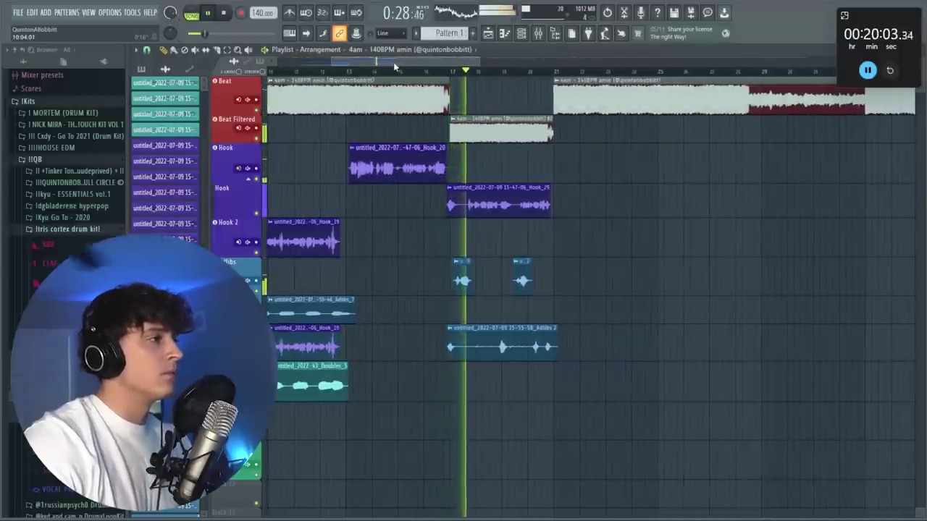
{"action": "scroll", "coordinate": [371, 74], "scroll_direction": "up", "scroll_amount": 1}
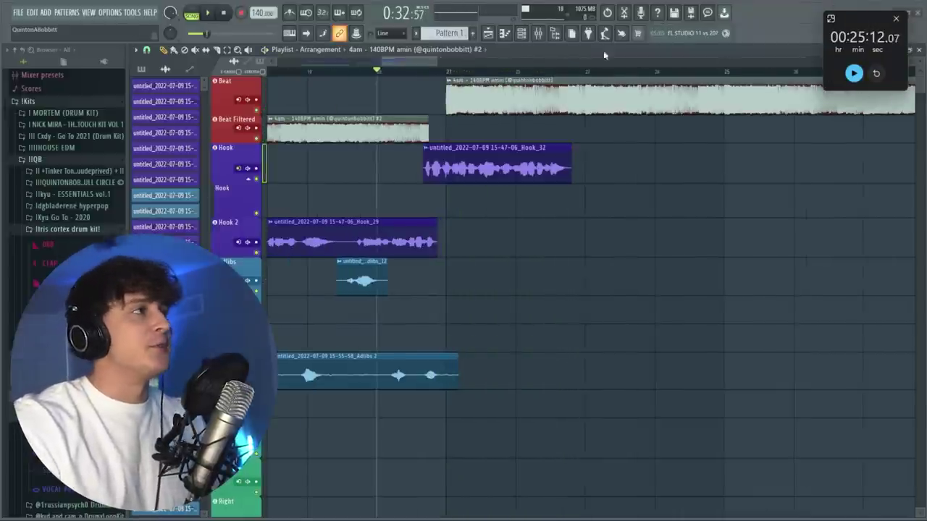
- Look over the recorded arrangement from the intro onward and save the project as 4am freestyle - yeat
{"action": "left_click_drag", "start_coordinate": [395, 65], "coordinate": [379, 65]}
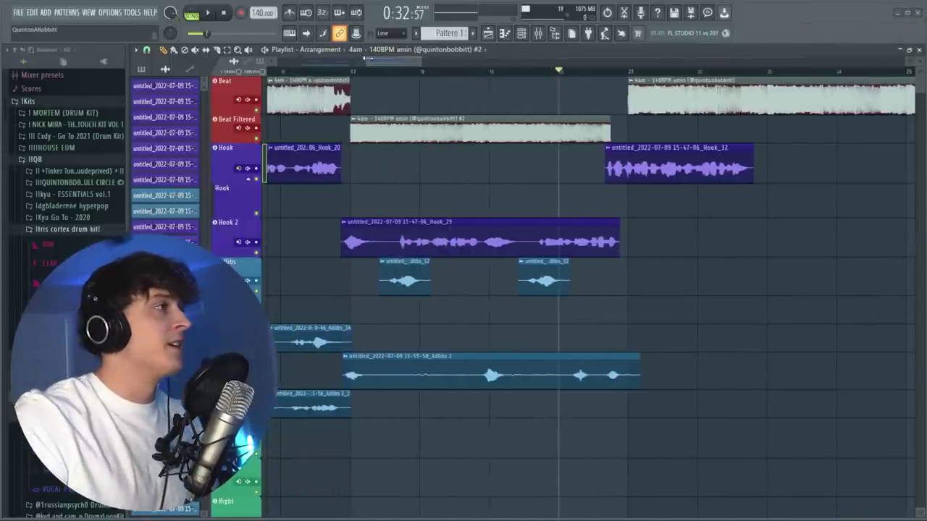
{"action": "left_click_drag", "start_coordinate": [388, 64], "coordinate": [362, 65]}
{"action": "scroll", "coordinate": [289, 74], "scroll_direction": "down", "scroll_amount": 5}
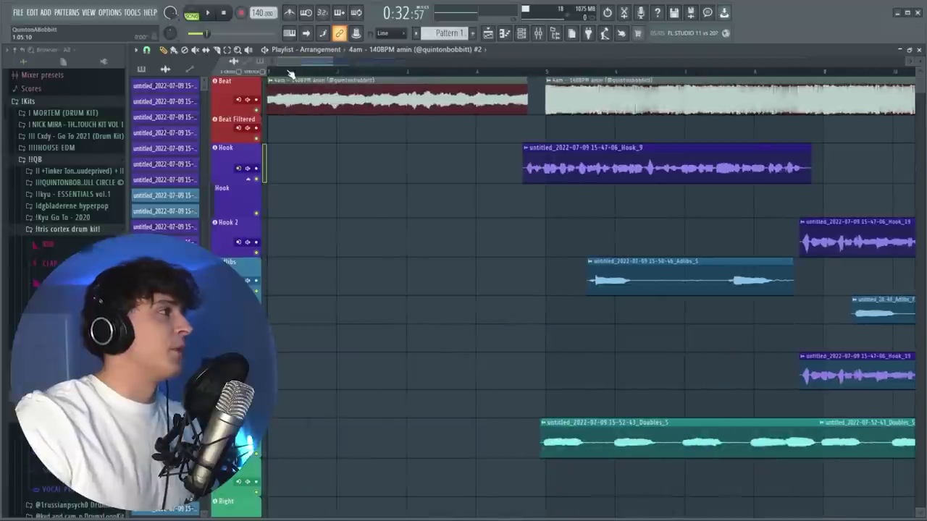
{"action": "scroll", "coordinate": [295, 76], "scroll_direction": "down", "scroll_amount": 4}
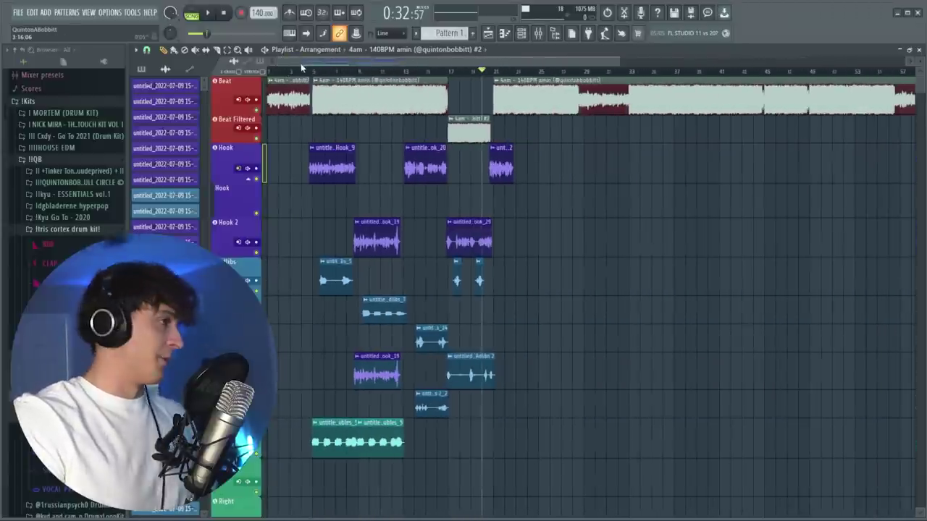
{"action": "key", "text": "ctrl+shift+s"}
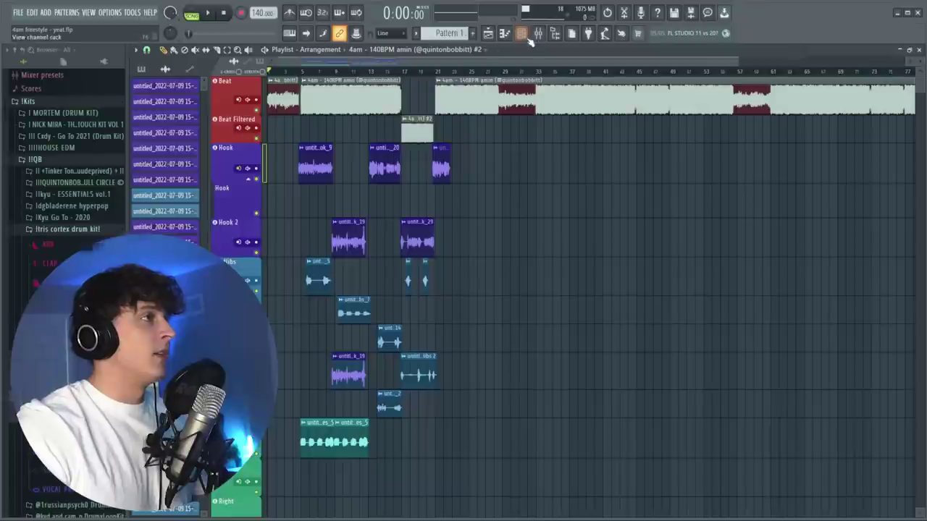
- Replace the L1+ Ultramaximizer on the Master track with StudioRack Stereo
{"action": "key", "text": "F9"}
{"action": "left_click", "coordinate": [206, 174]}
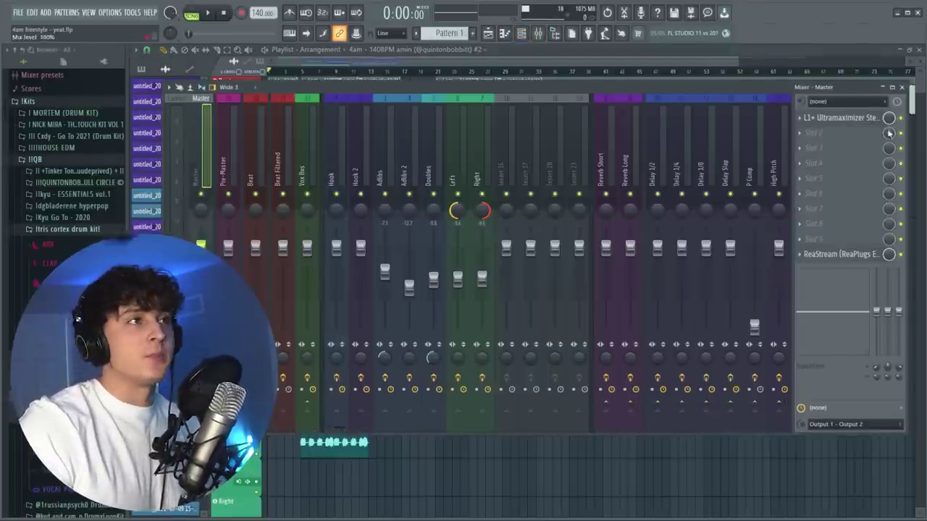
{"action": "left_click", "coordinate": [799, 121]}
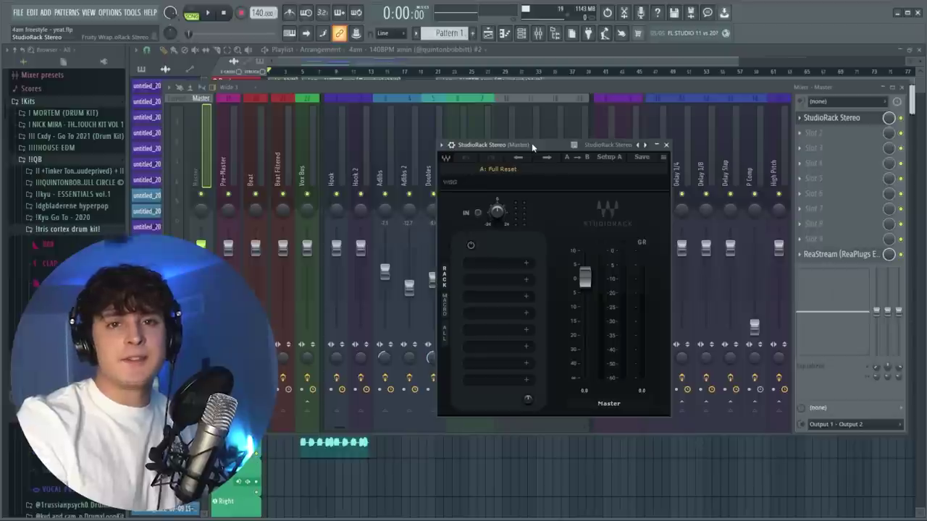
- Reposition the StudioRack window on the Master track and open its preset choices
{"action": "left_click_drag", "start_coordinate": [532, 143], "coordinate": [514, 138]}
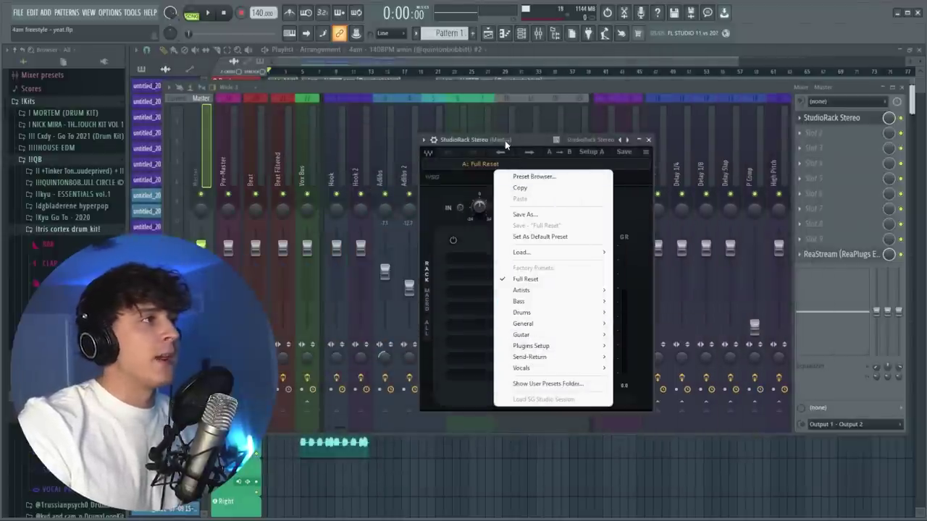
{"action": "left_click_drag", "start_coordinate": [505, 140], "coordinate": [496, 139]}
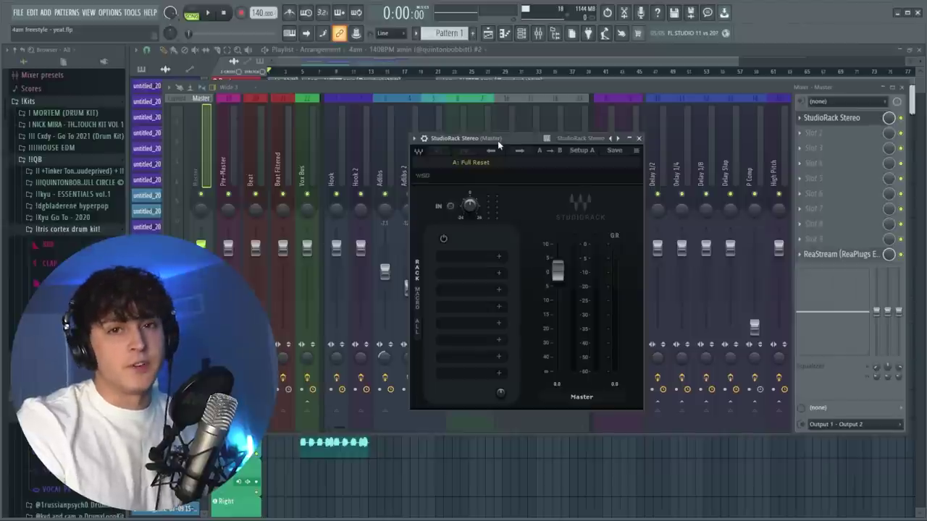
{"action": "left_click", "coordinate": [479, 164]}
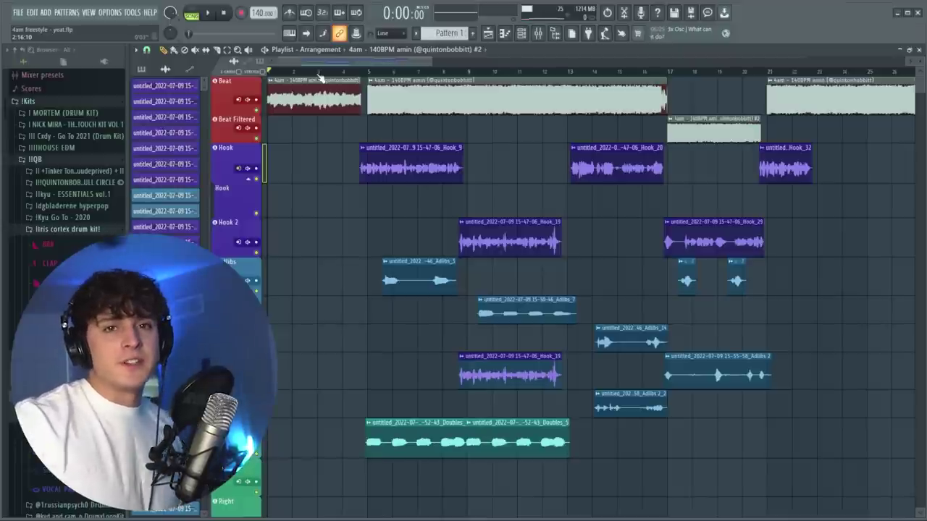
- Play the song from the beginning with the whole vocal arrangement in view
{"action": "key", "text": "space"}
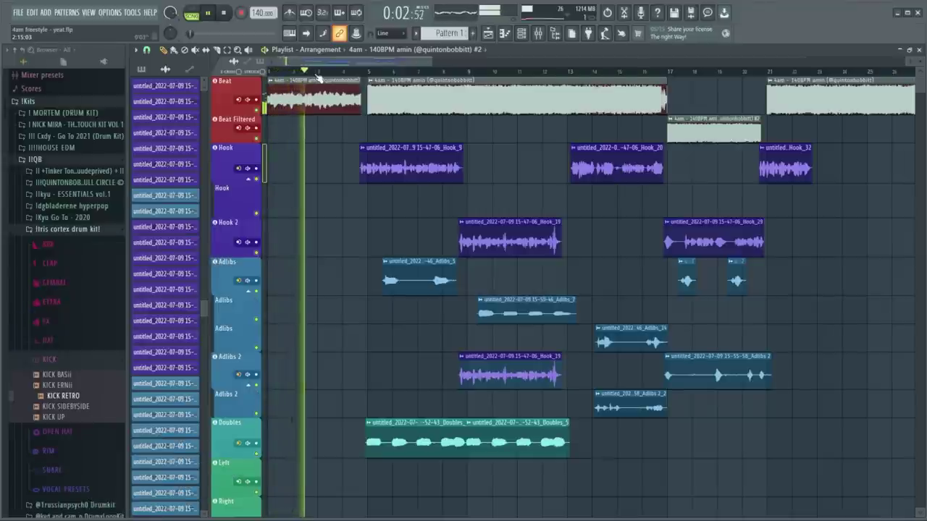
{"action": "scroll", "coordinate": [317, 78], "scroll_direction": "down", "scroll_amount": 2}
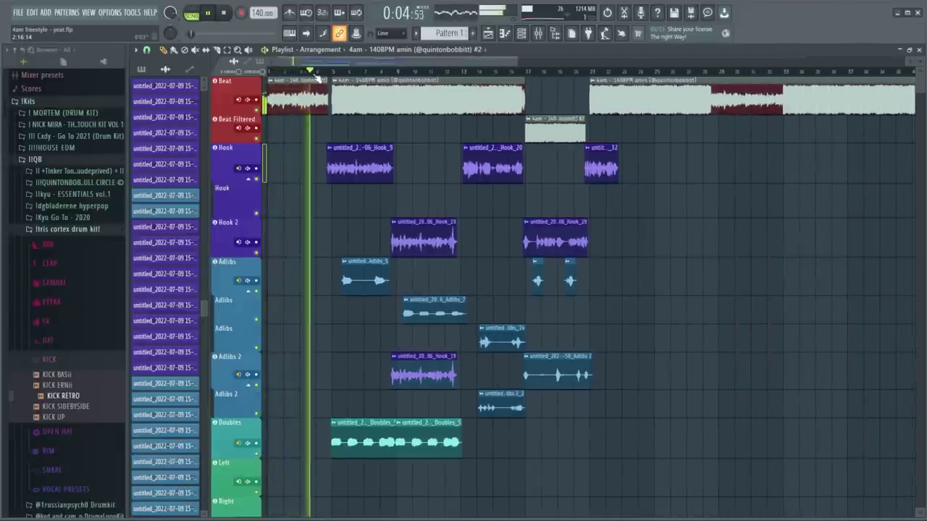